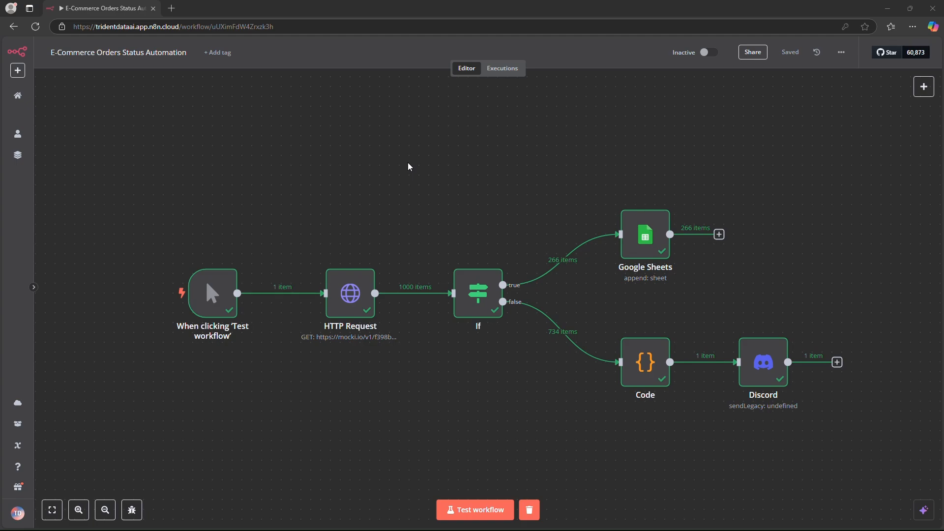
{"action": "scroll", "coordinate": [201, 292], "scroll_direction": "down", "scroll_amount": 1}
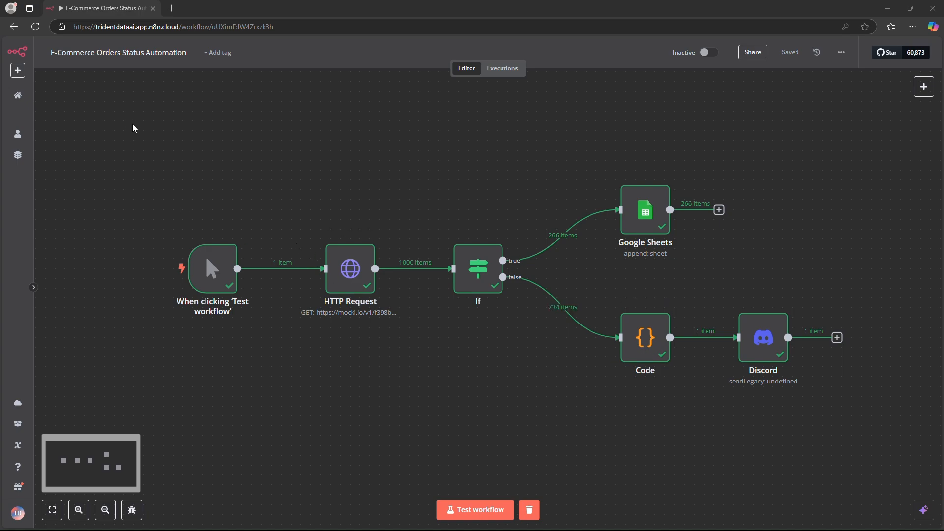
{"action": "left_click_drag", "start_coordinate": [137, 110], "coordinate": [852, 412]}
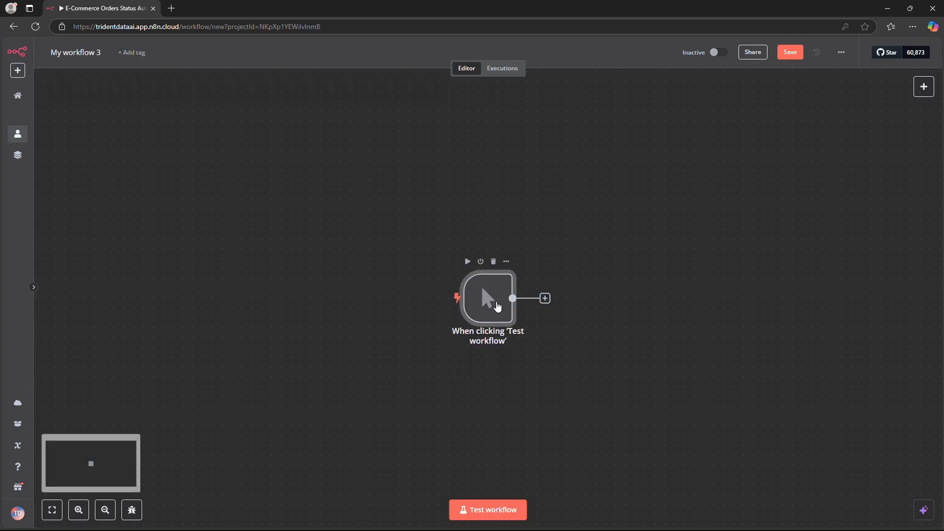
Step: Reposition the manual trigger node on the new workflow's canvas and connect an HTTP Request node after it
{"action": "left_click_drag", "start_coordinate": [496, 306], "coordinate": [298, 285]}
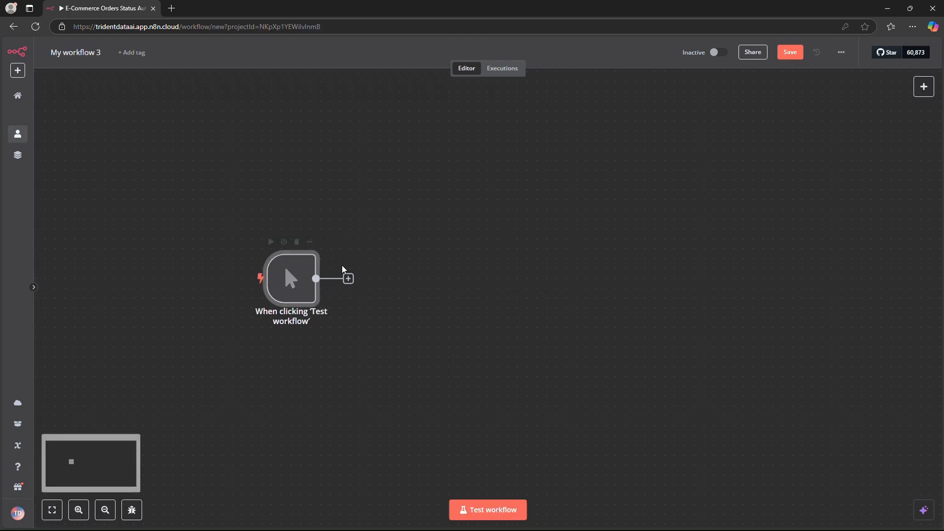
{"action": "left_click", "coordinate": [349, 278]}
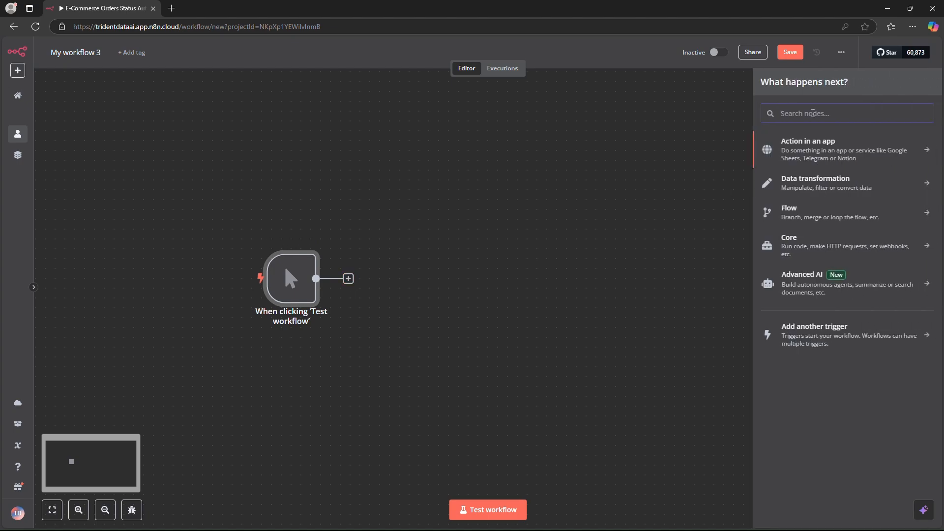
{"action": "type", "text": "http"}
{"action": "left_click", "coordinate": [817, 158]}
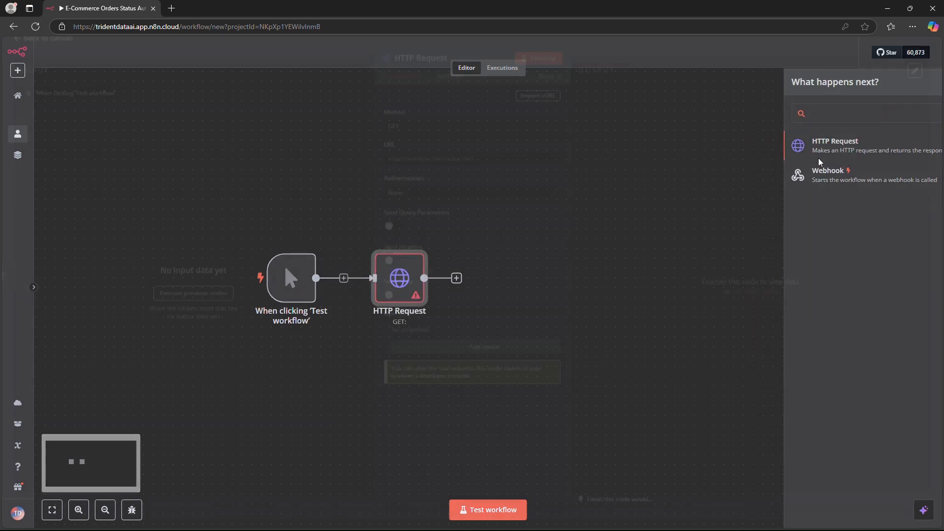
{"action": "left_click", "coordinate": [448, 170]}
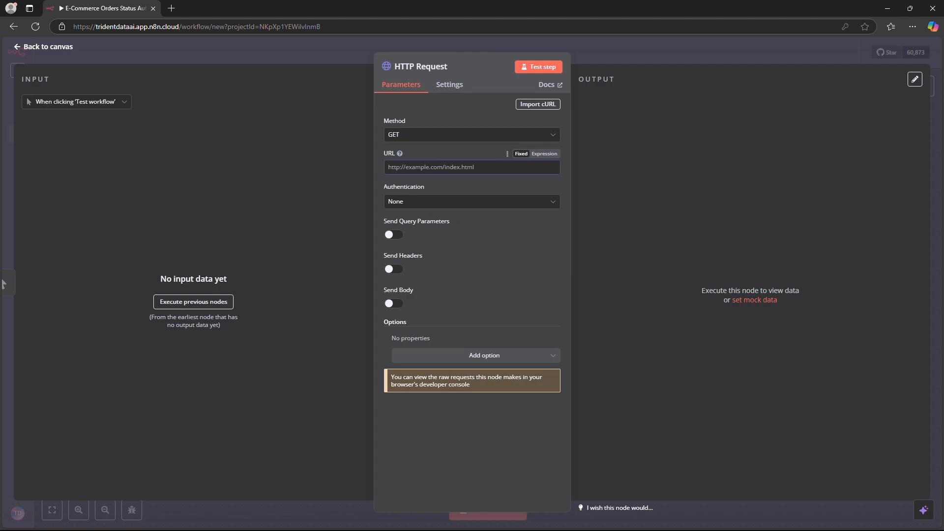
{"action": "type", "text": "https://mocki.io/v1/f398bdff-4ac1-489e-947f-f7c84ac7a8c0"}
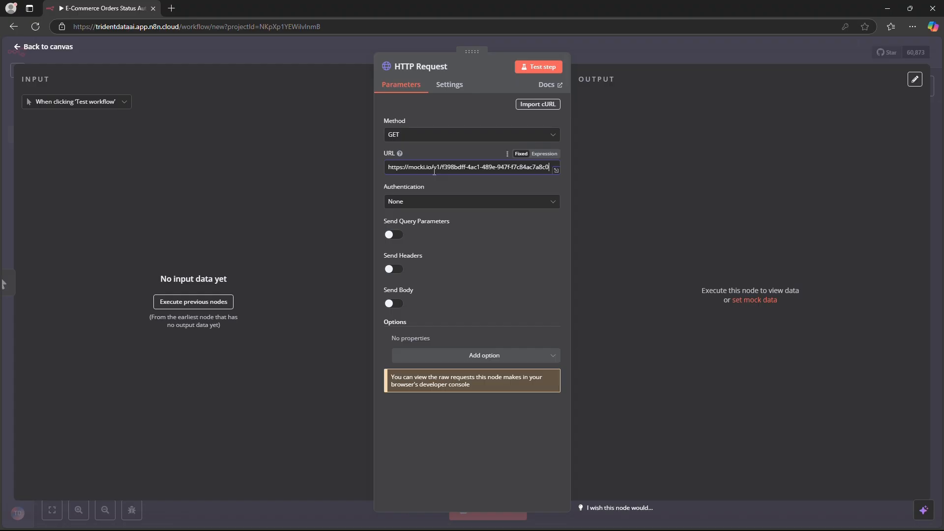
{"action": "left_click", "coordinate": [543, 72]}
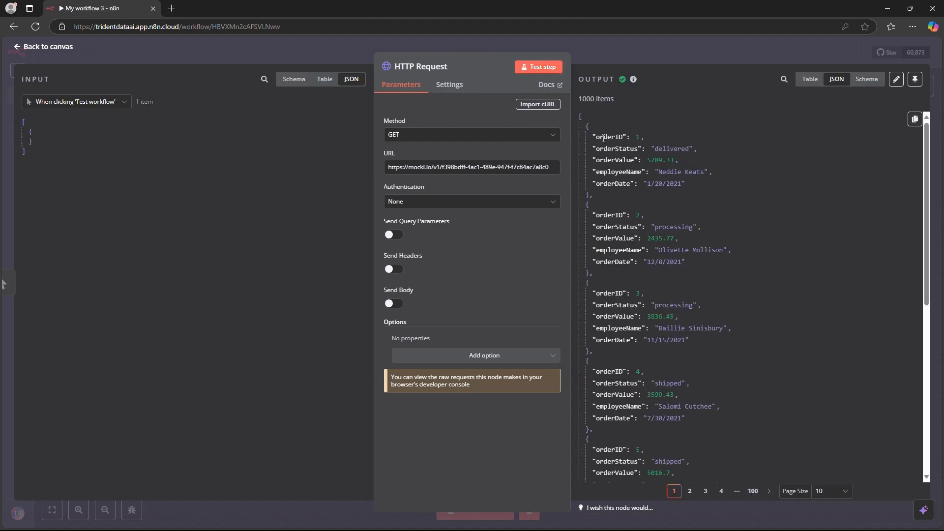
Step: Examine the order fields and orderStatus values in the HTTP Request output, and return to the canvas
{"action": "double_click", "coordinate": [604, 138]}
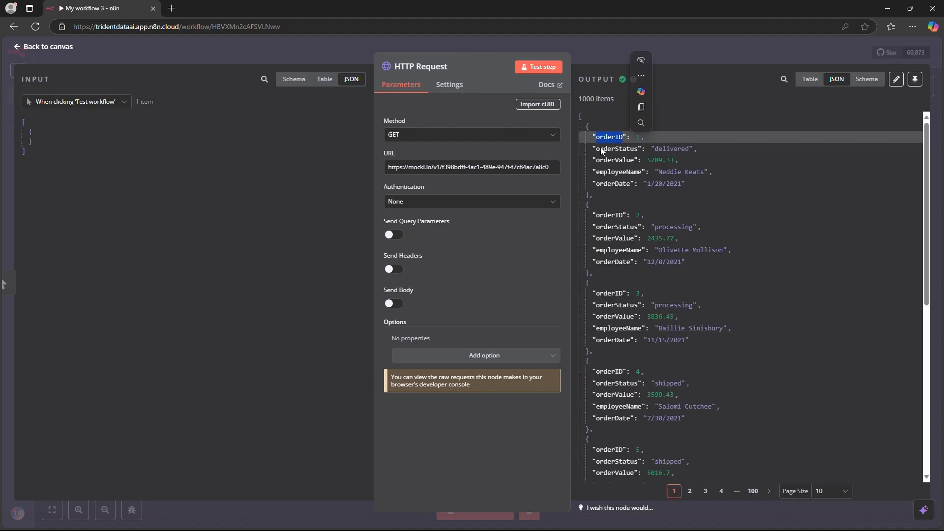
{"action": "left_click", "coordinate": [619, 178]}
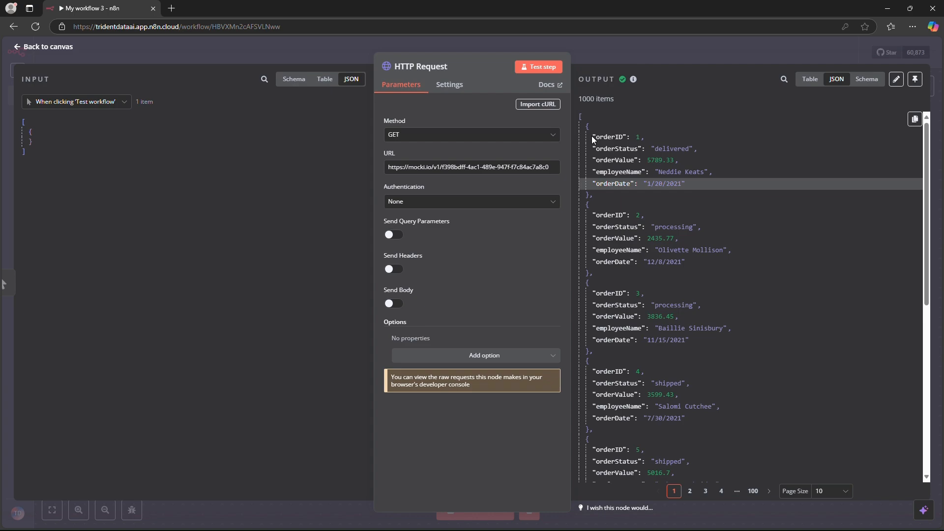
{"action": "left_click", "coordinate": [617, 172]}
{"action": "double_click", "coordinate": [616, 148]}
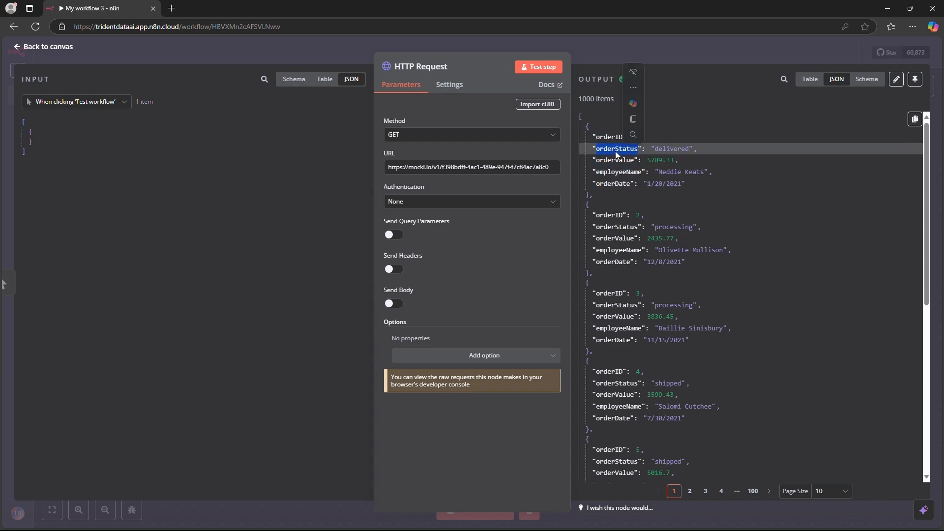
{"action": "double_click", "coordinate": [672, 228]}
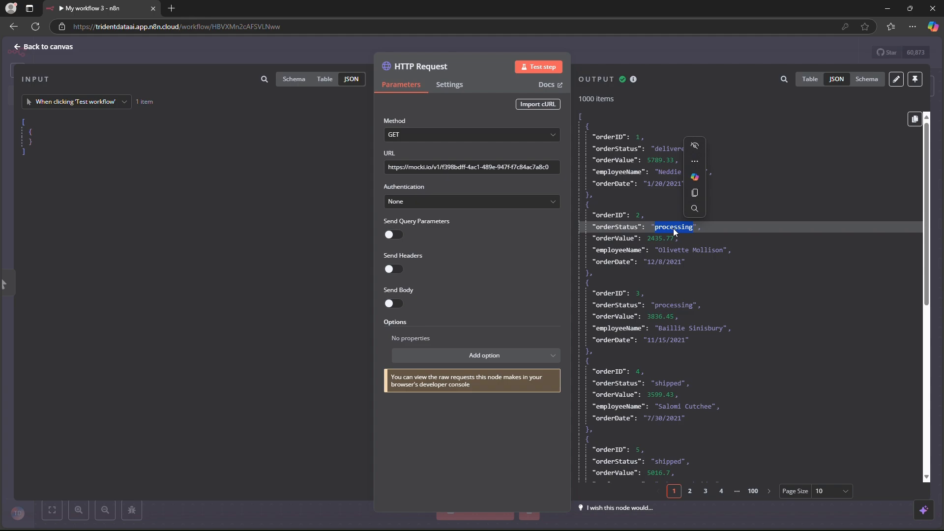
{"action": "left_click", "coordinate": [670, 239]}
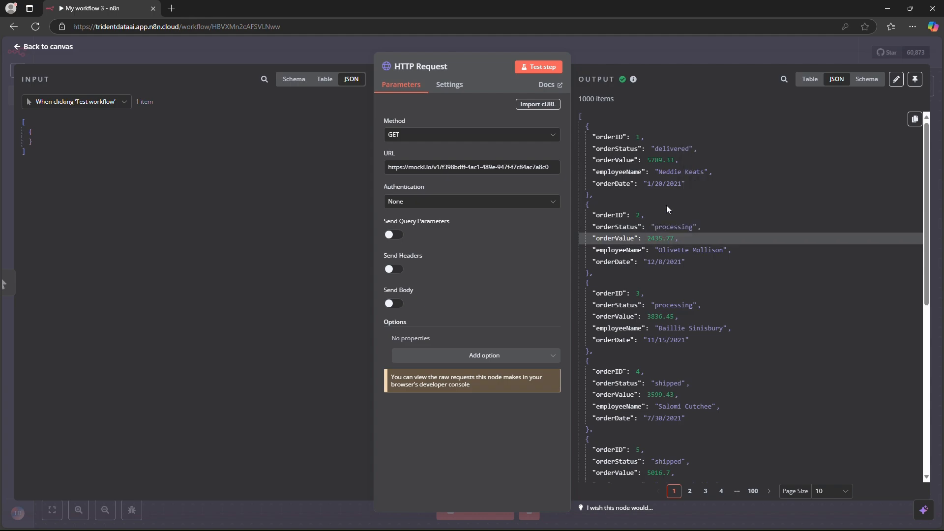
{"action": "left_click_drag", "start_coordinate": [662, 149], "coordinate": [673, 178]}
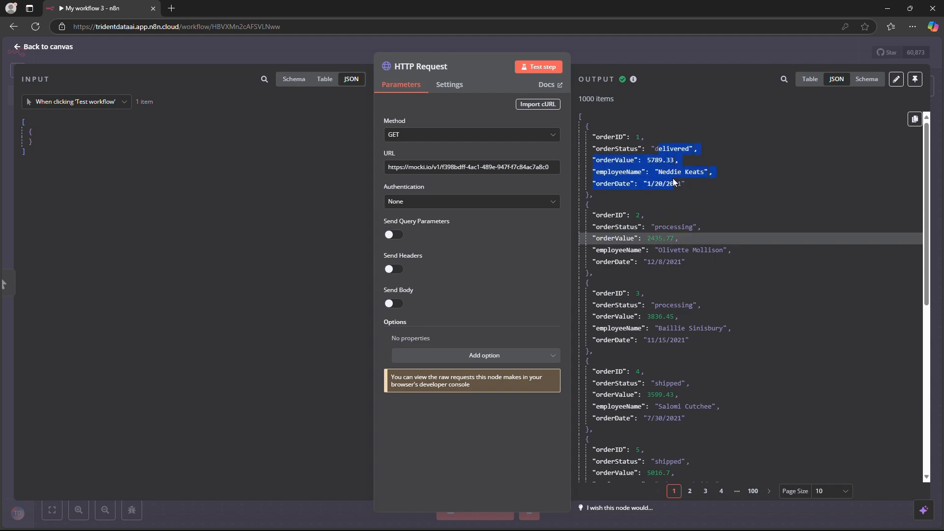
{"action": "left_click", "coordinate": [677, 204]}
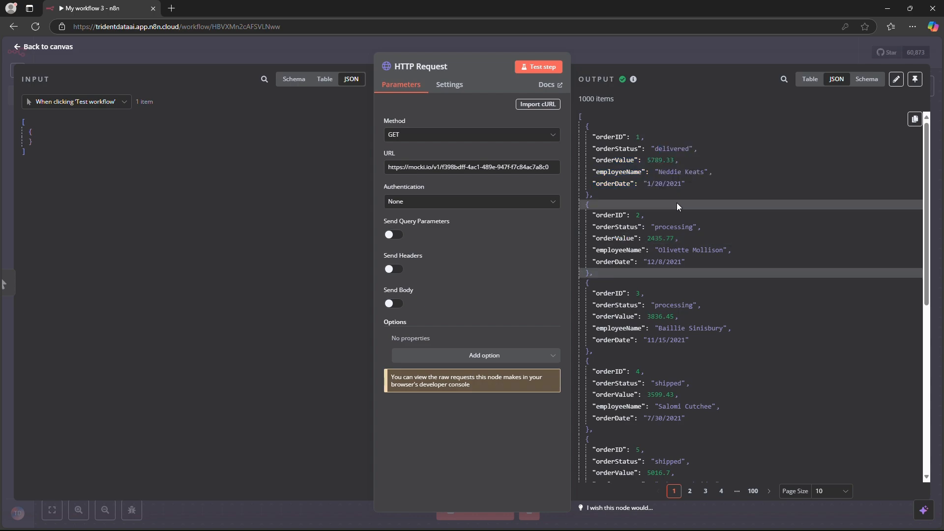
{"action": "key", "text": "Escape"}
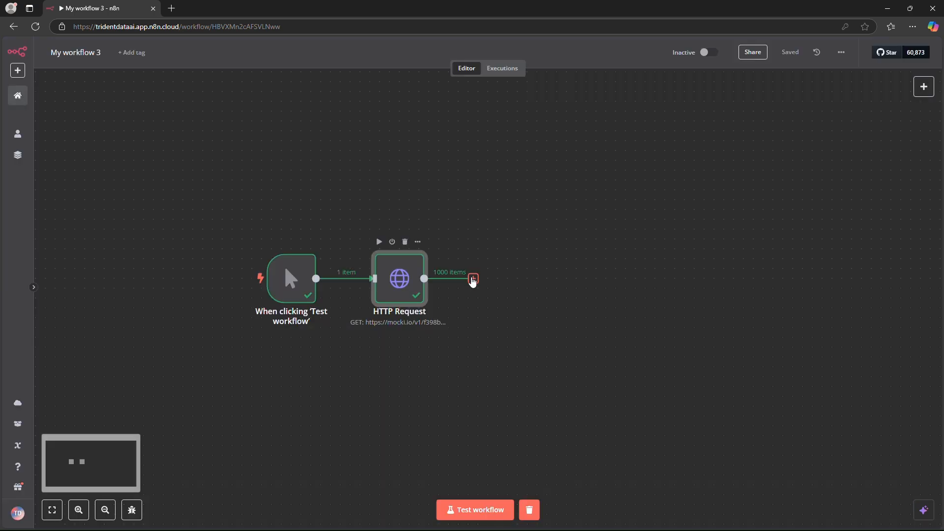
Step: Add an If node after the HTTP Request node
{"action": "left_click", "coordinate": [473, 279]}
{"action": "type", "text": "if"}
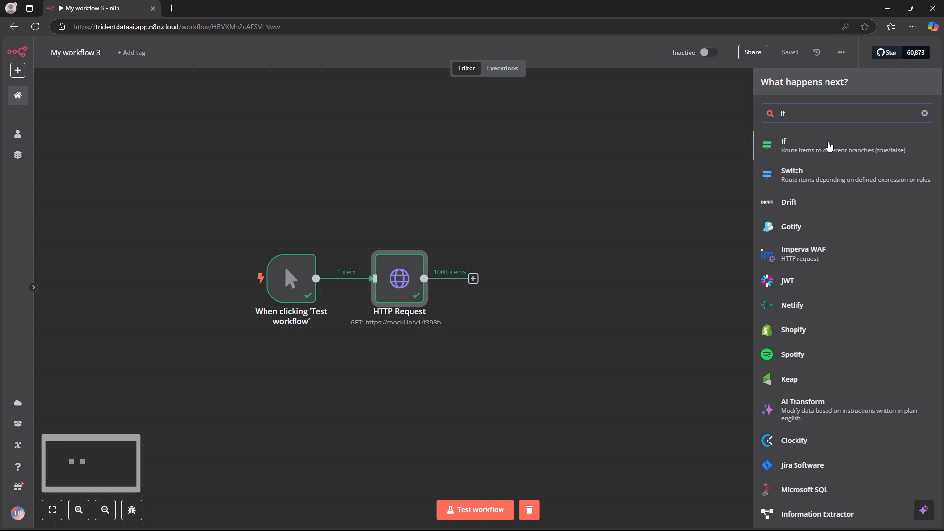
{"action": "left_click", "coordinate": [830, 146]}
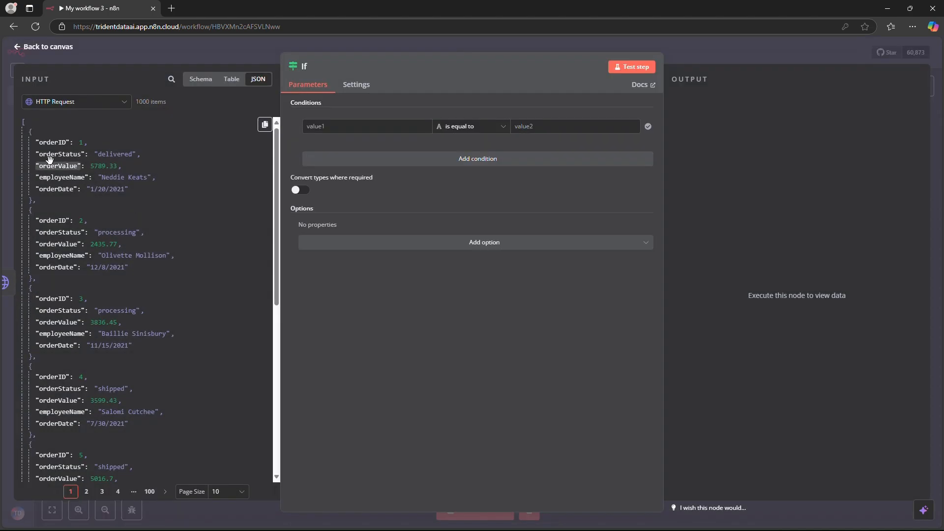
Step: Set the If condition to orderStatus is equal to "processing" and test the node
{"action": "left_click_drag", "start_coordinate": [59, 153], "coordinate": [322, 126]}
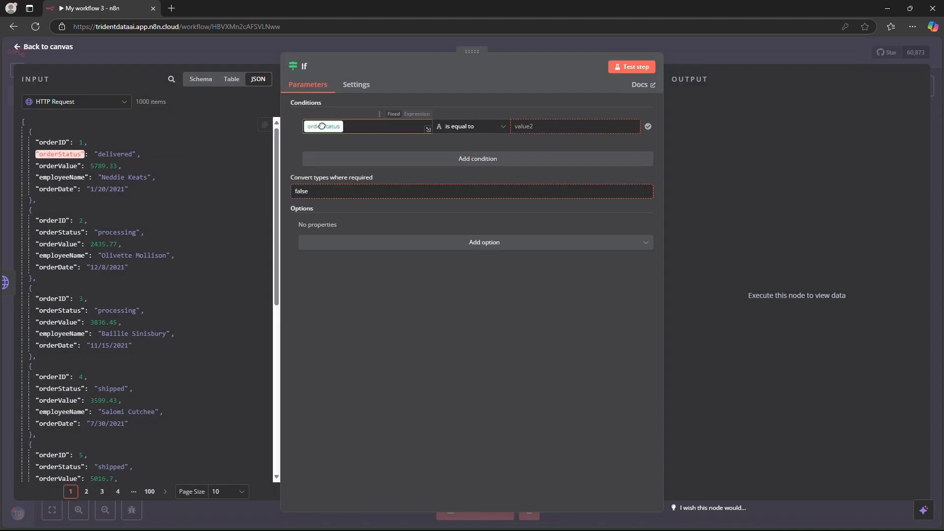
{"action": "double_click", "coordinate": [128, 232]}
{"action": "key", "text": "ctrl+c"}
{"action": "left_click", "coordinate": [535, 126]}
{"action": "key", "text": "ctrl+v"}
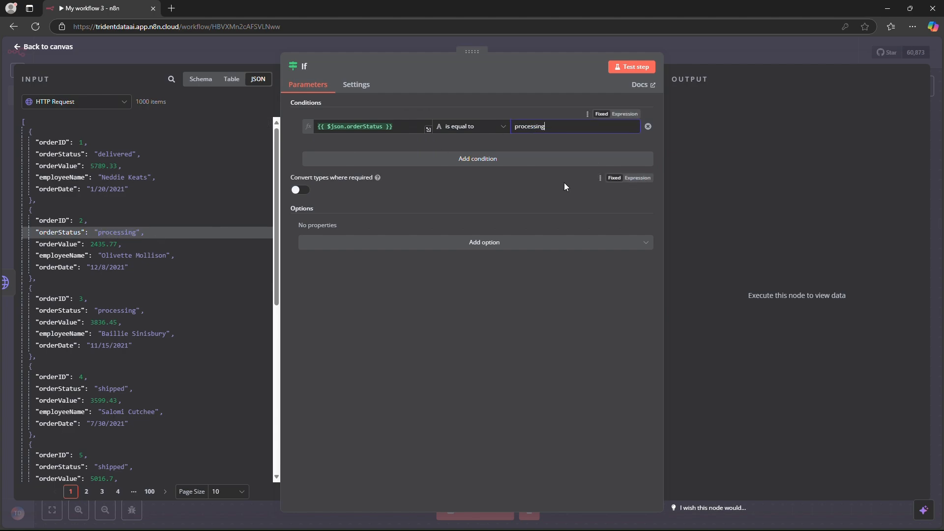
{"action": "left_click", "coordinate": [628, 71]}
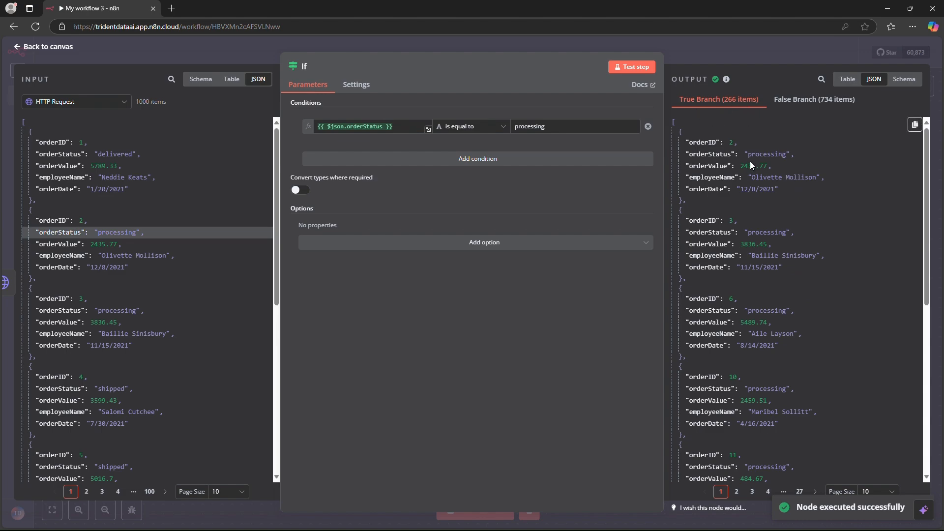
Step: View the If output as a table, check the order statuses in the True and False branches, and return to the canvas
{"action": "left_click", "coordinate": [846, 78]}
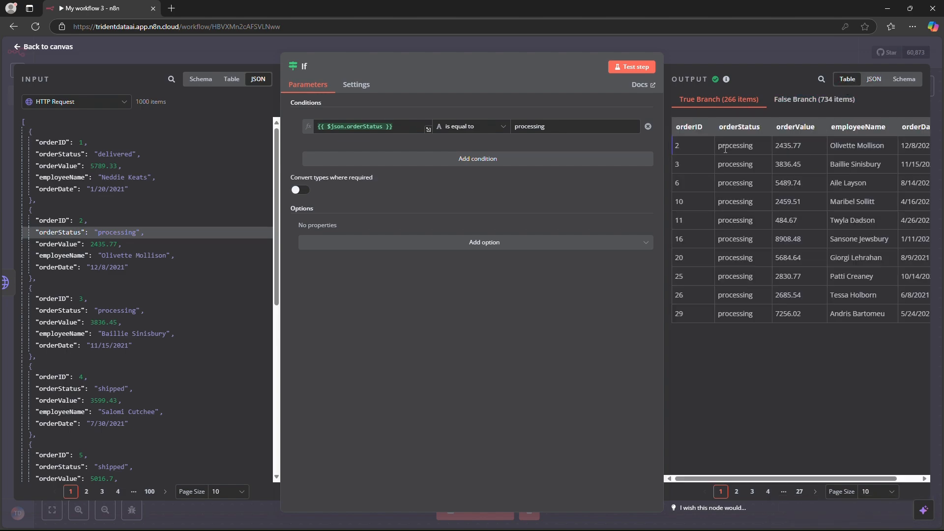
{"action": "left_click_drag", "start_coordinate": [725, 183], "coordinate": [748, 240]}
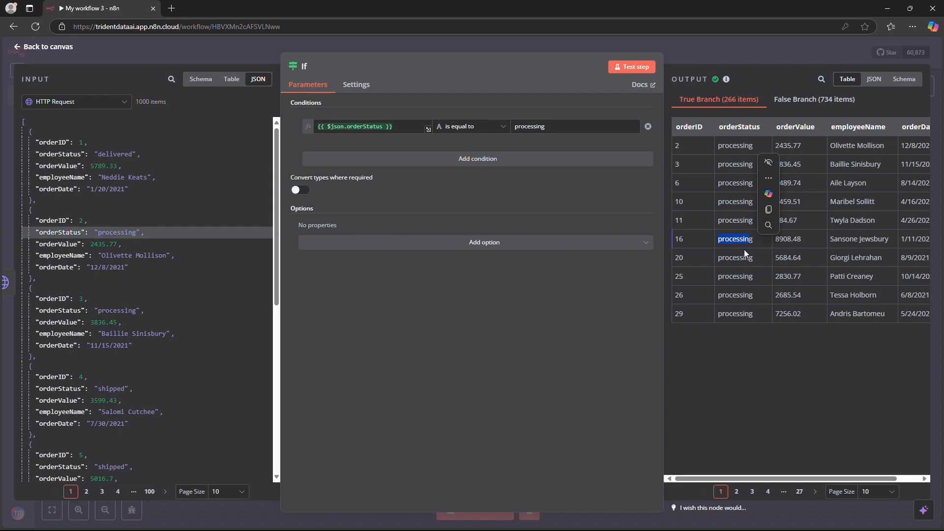
{"action": "double_click", "coordinate": [735, 259]}
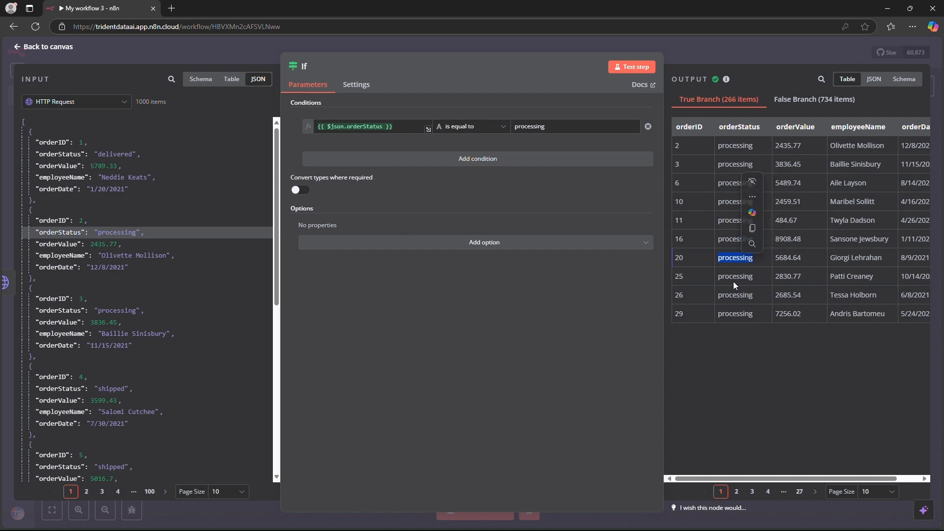
{"action": "left_click", "coordinate": [736, 282]}
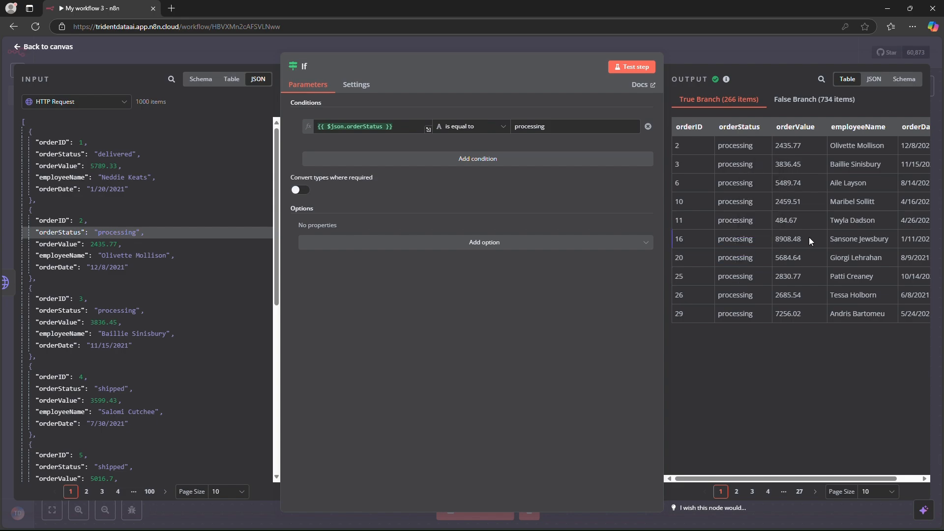
{"action": "left_click", "coordinate": [787, 102]}
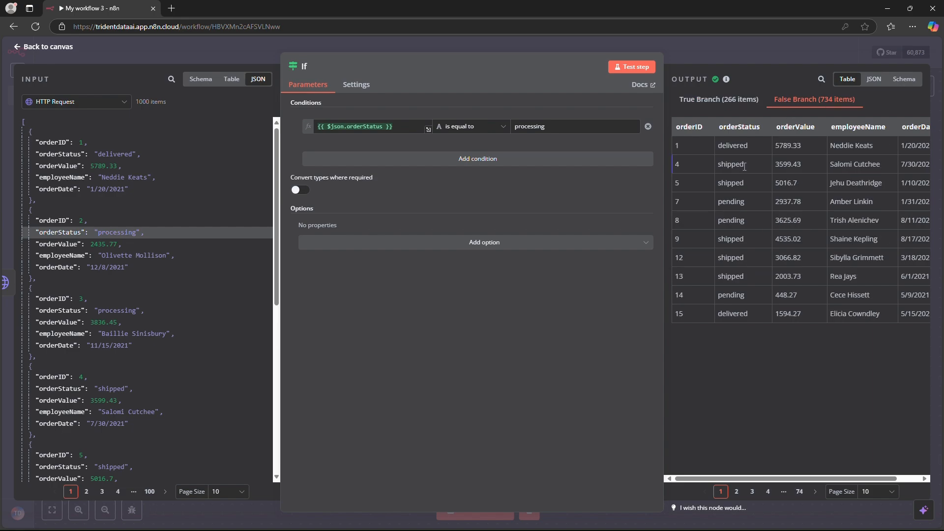
{"action": "key", "text": "Escape"}
Step: Add a Google Sheets node with the "Append row in sheet" action to the If node's true branch
{"action": "left_click_drag", "start_coordinate": [536, 270], "coordinate": [654, 197]}
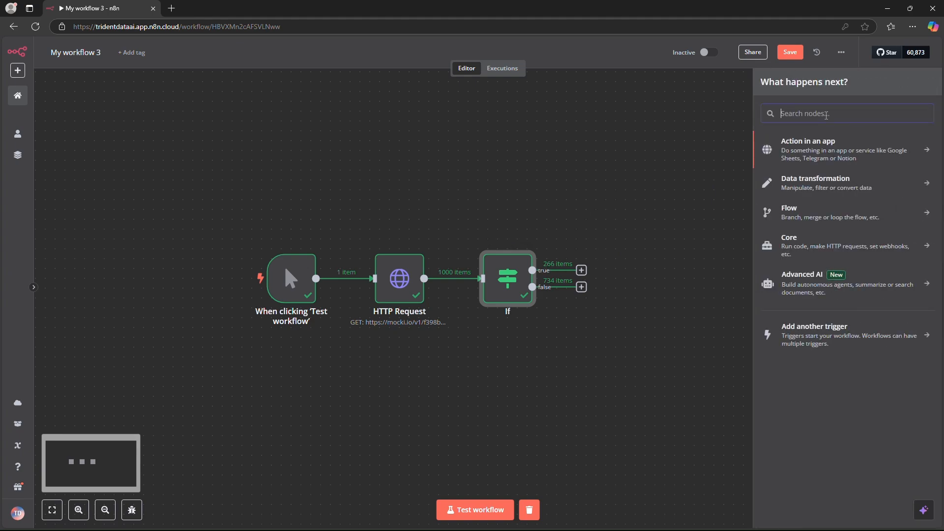
{"action": "type", "text": "gogl"}
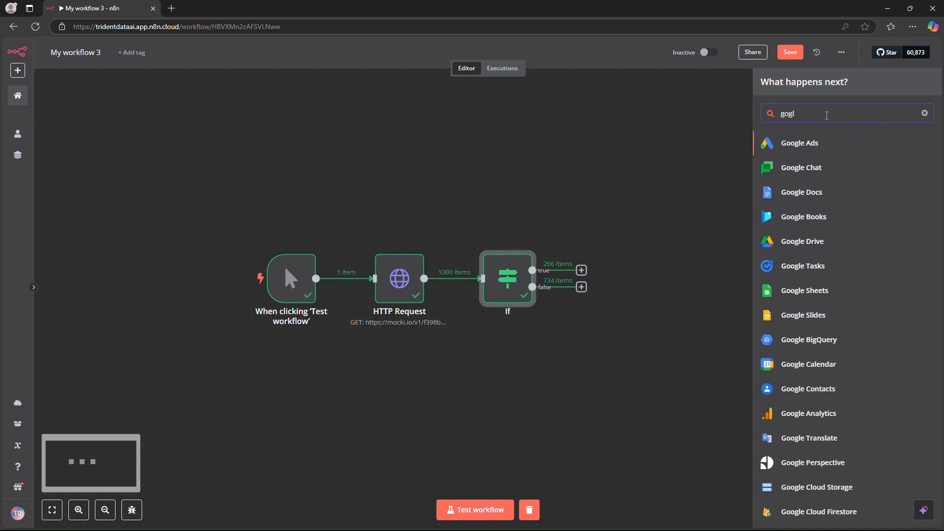
{"action": "left_click", "coordinate": [812, 292]}
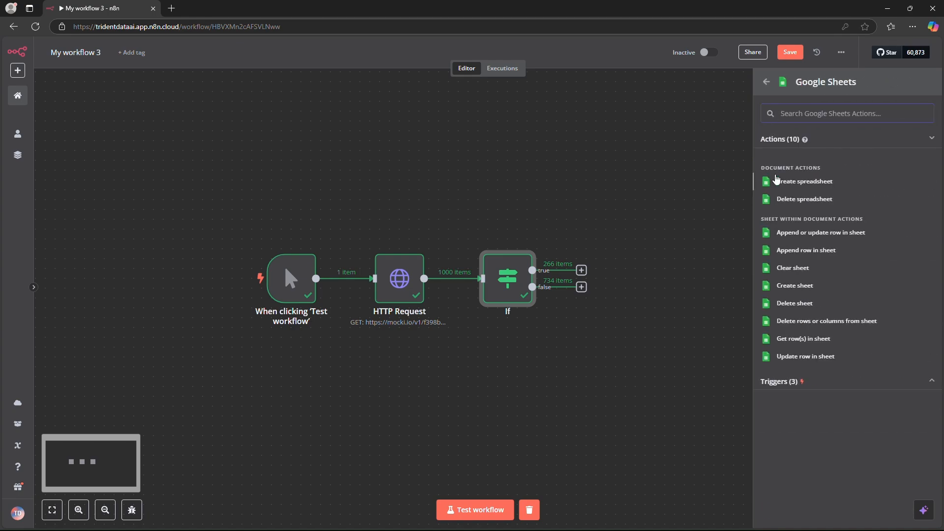
{"action": "left_click", "coordinate": [806, 253]}
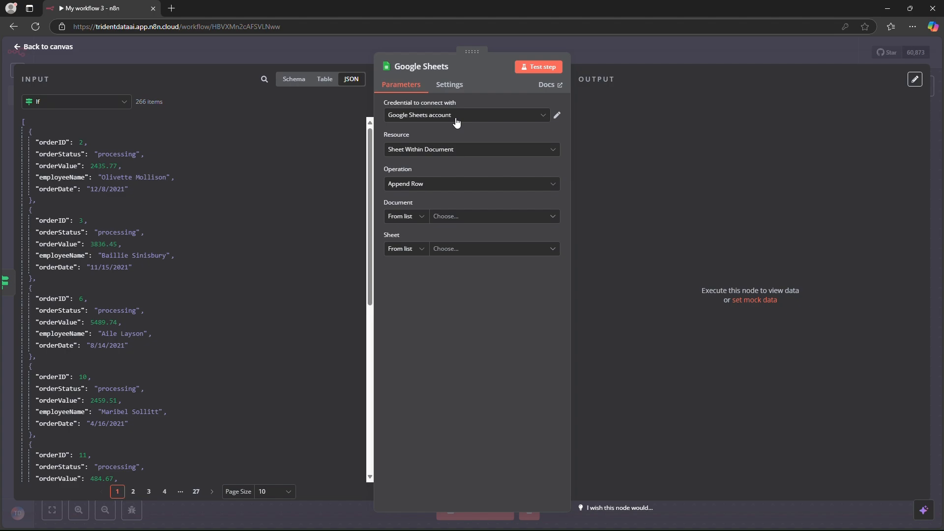
Step: Keep the Append Row operation and target Sheet1 of the "E-Commerce Orders data" document in the Google Sheets node
{"action": "left_click", "coordinate": [436, 182]}
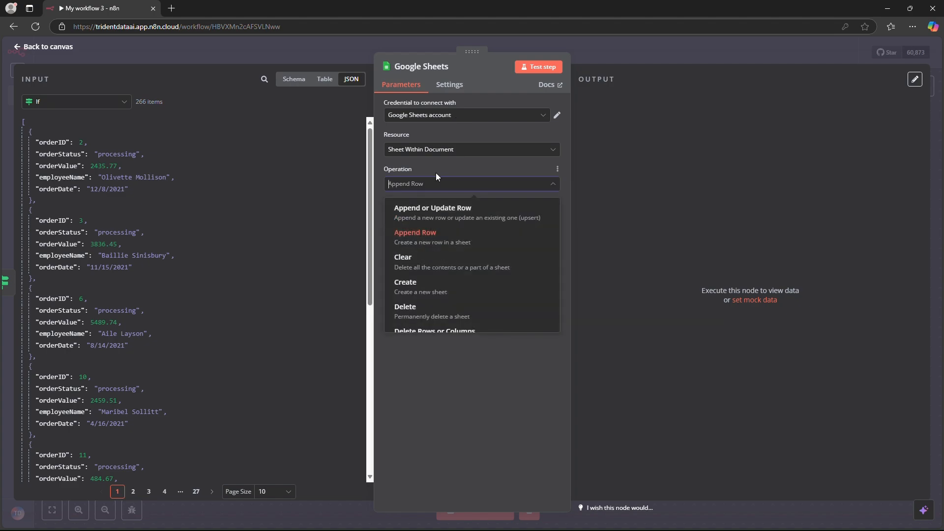
{"action": "left_click", "coordinate": [415, 240]}
{"action": "left_click", "coordinate": [446, 220]}
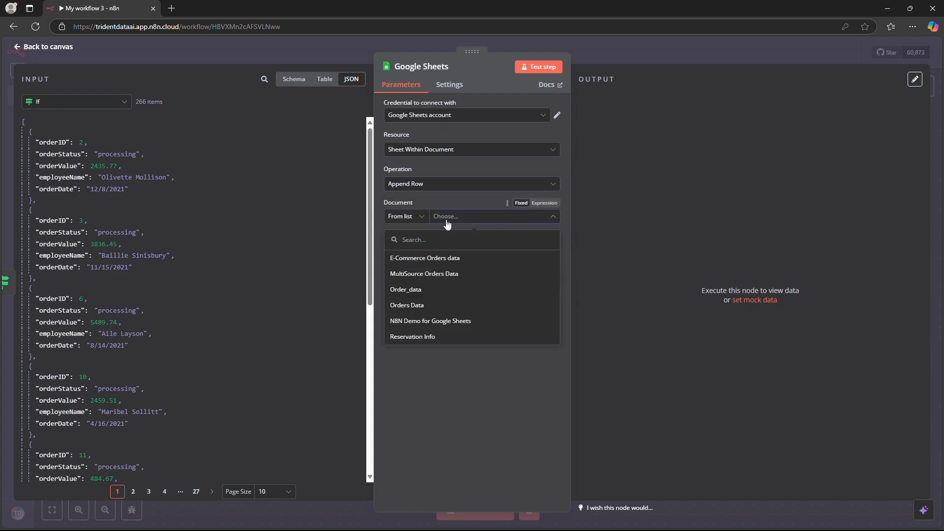
{"action": "left_click", "coordinate": [418, 264]}
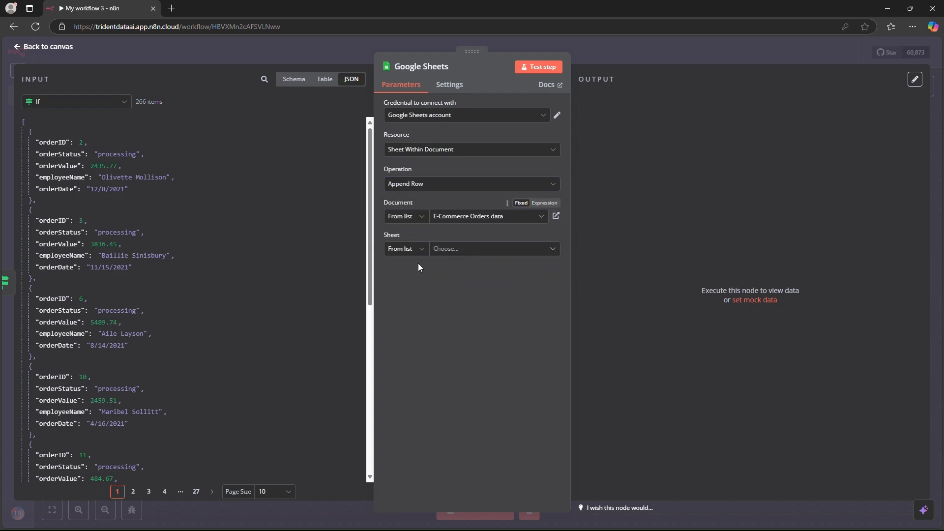
{"action": "left_click", "coordinate": [462, 252]}
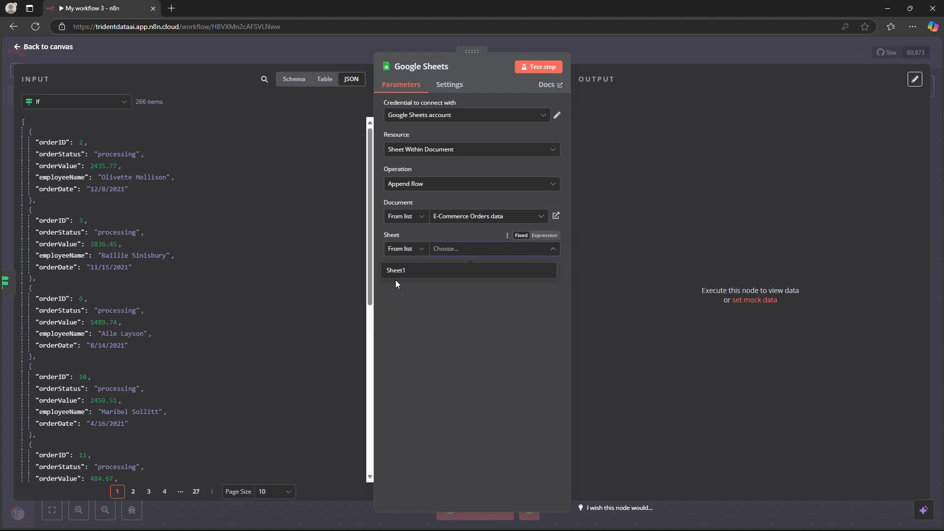
{"action": "left_click", "coordinate": [400, 271]}
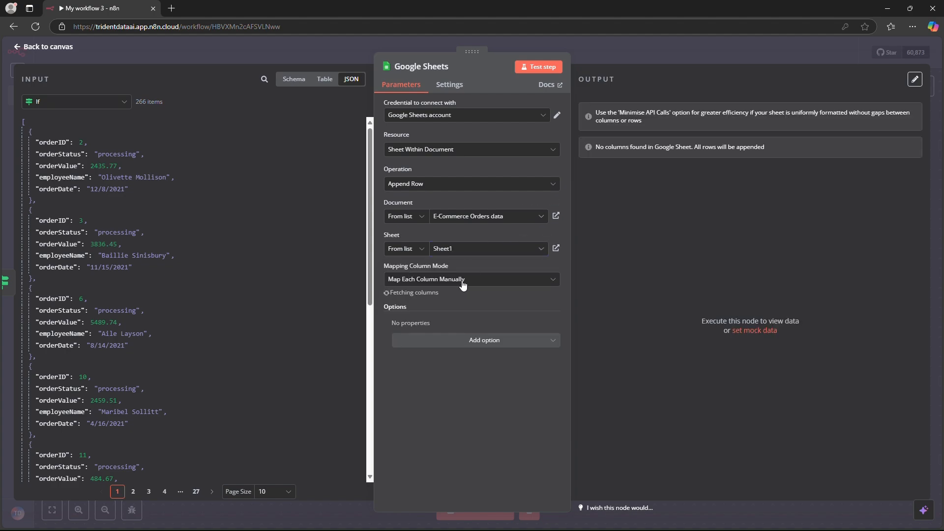
Step: Set the Google Sheets node's mapping column mode to Map Automatically and return to the canvas
{"action": "left_click", "coordinate": [433, 279]}
{"action": "left_click", "coordinate": [442, 339]}
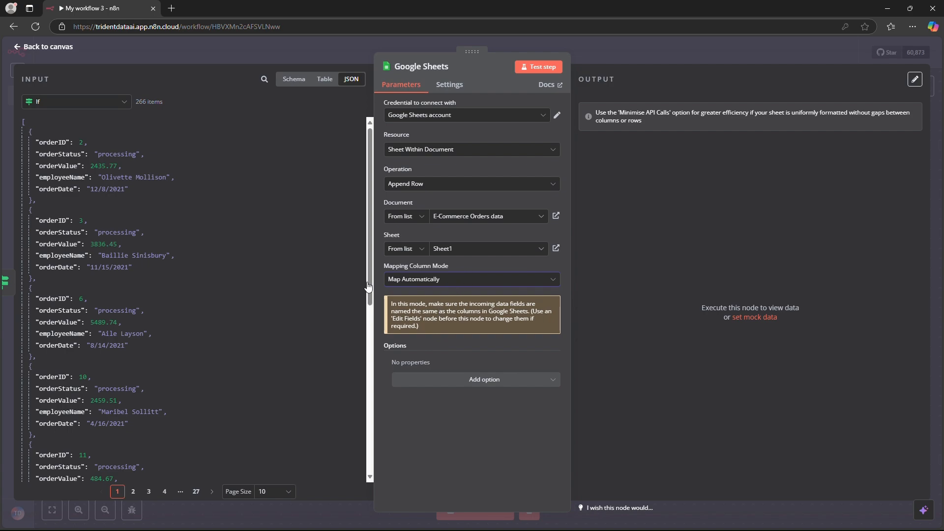
{"action": "left_click", "coordinate": [58, 48]}
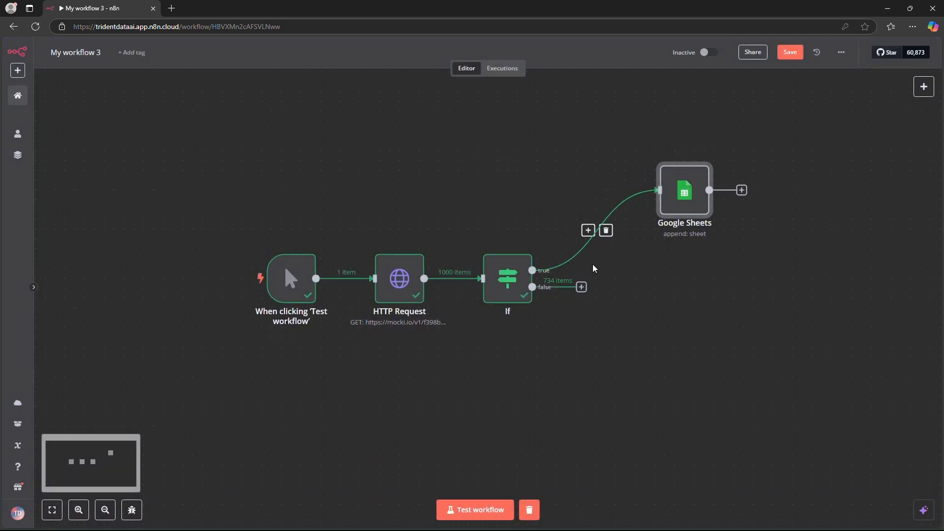
Step: Add a Code node to the If node's false branch
{"action": "left_click", "coordinate": [581, 287]}
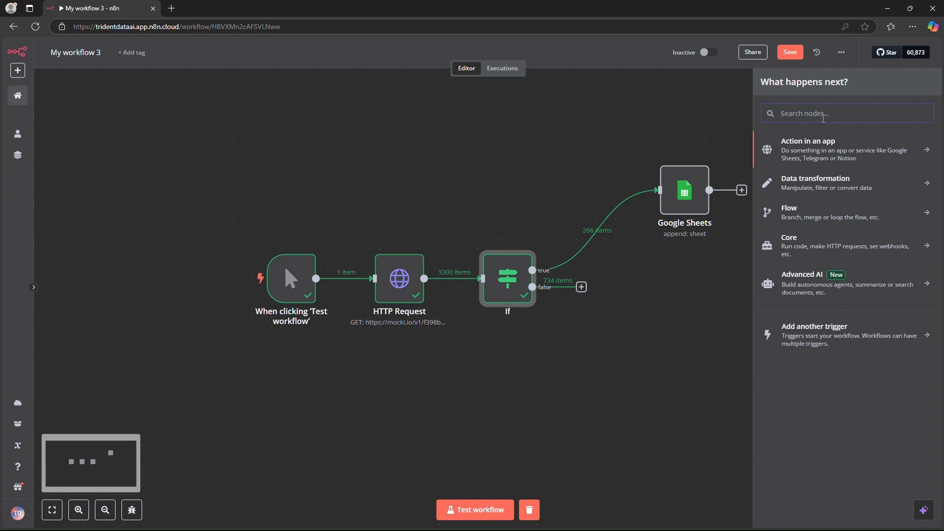
{"action": "type", "text": "code"}
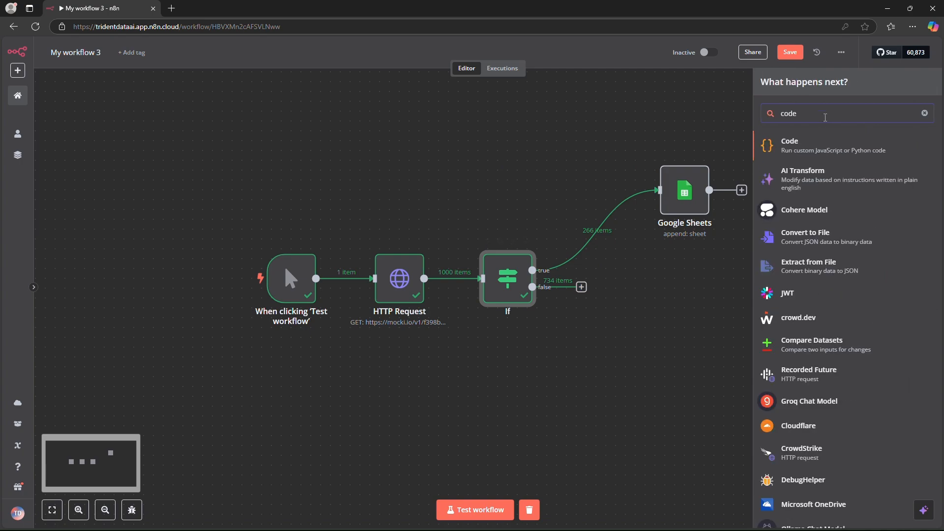
{"action": "left_click", "coordinate": [827, 157]}
Step: Replace the default JavaScript with the copied script that sums orderValue over all input items and returns totalBookedValue, check it, and return to the canvas
{"action": "left_click", "coordinate": [393, 246]}
{"action": "key", "text": "ctrl+a"}
{"action": "key", "text": "BackSpace"}
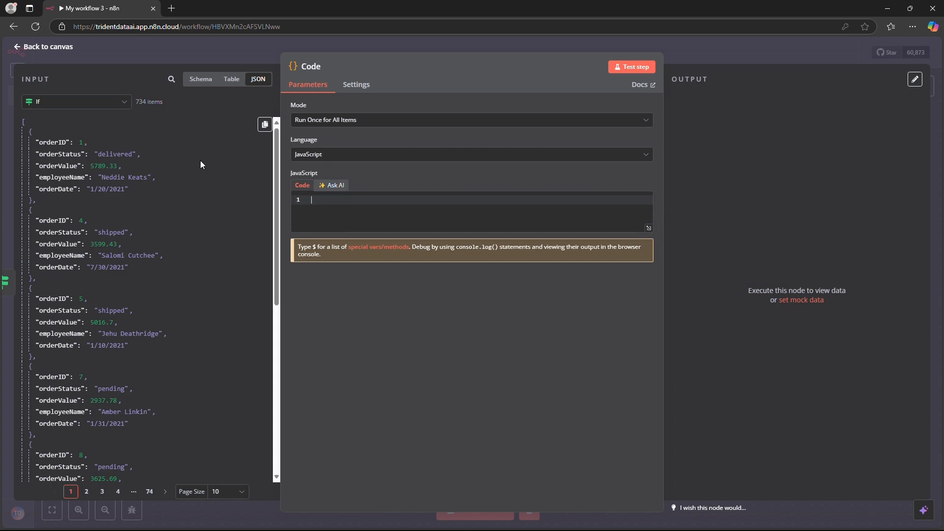
{"action": "type", "text": "// Get all incoming items (each representing an order) const items = $input.all();  // Filter for booked orders and sum the orderValue let totalValue = 0; items.forEach(item => {   // Assuming orderStatus is not 'processing' so it's booked   totalValue += Number(item.json.orderValue) || 0; });  // Pass the result forward return [{ json: { totalBookedValue: totalValue } }];"}
{"action": "left_click", "coordinate": [374, 210]}
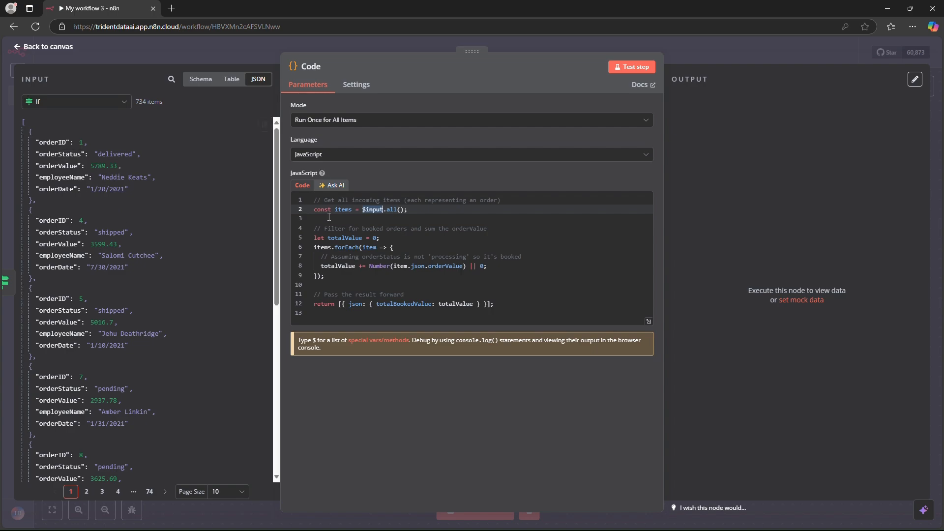
{"action": "double_click", "coordinate": [343, 209]}
{"action": "double_click", "coordinate": [342, 266]}
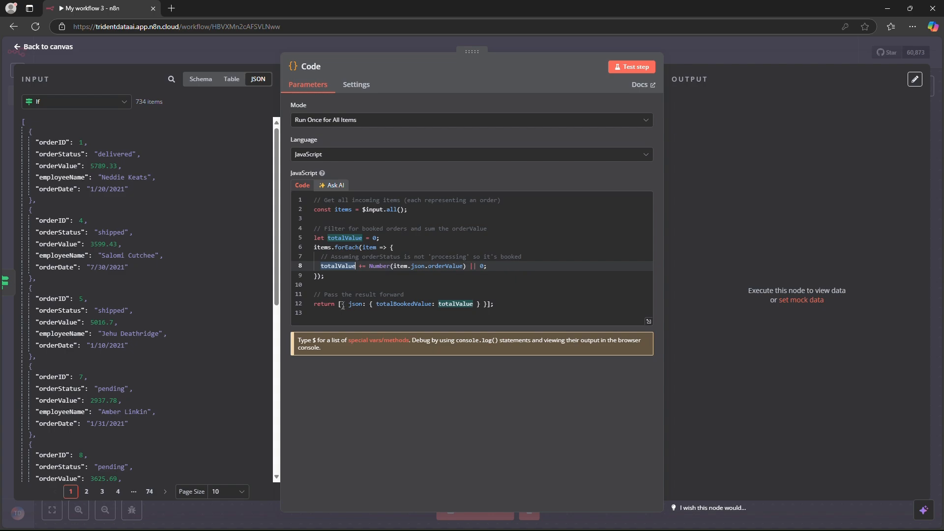
{"action": "double_click", "coordinate": [390, 304]}
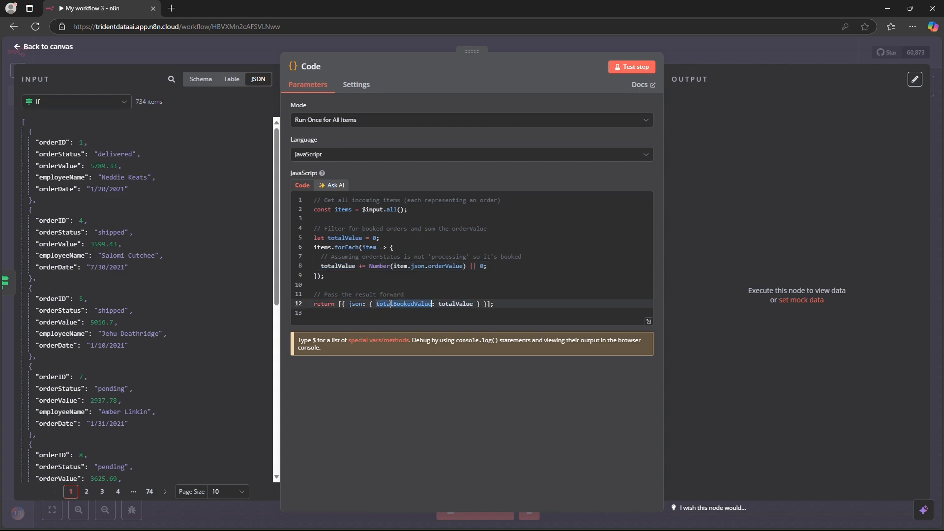
{"action": "left_click", "coordinate": [457, 304]}
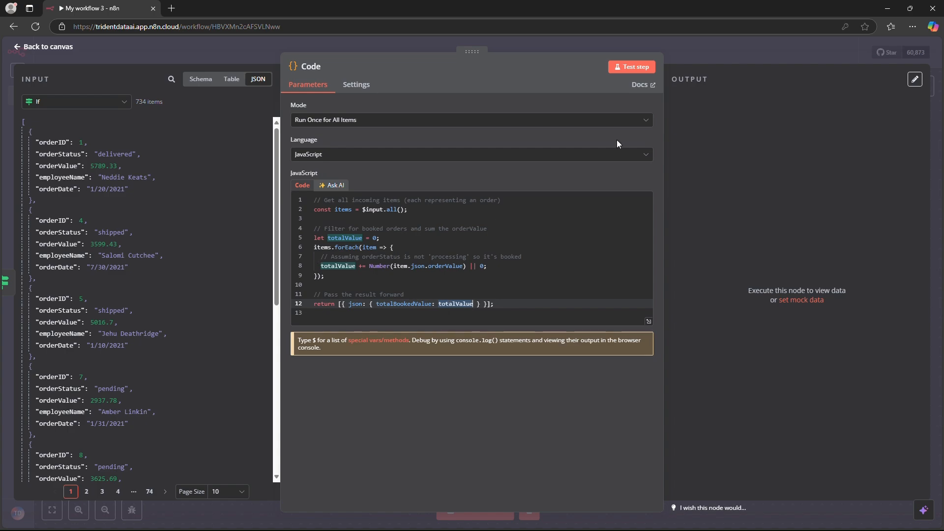
{"action": "left_click", "coordinate": [47, 47]}
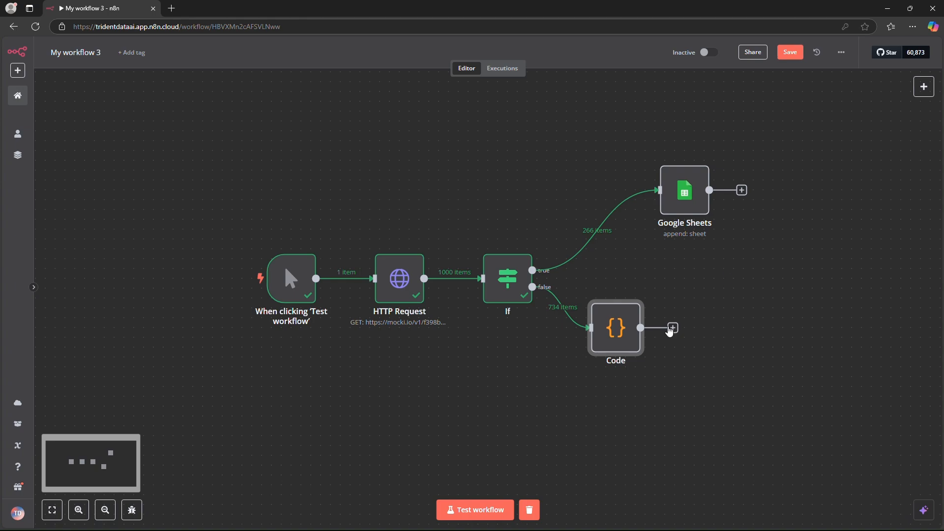
Step: Move the Code node below the Google Sheets node and add a Discord node with the "Send a message" action after it
{"action": "left_click_drag", "start_coordinate": [630, 333], "coordinate": [708, 323]}
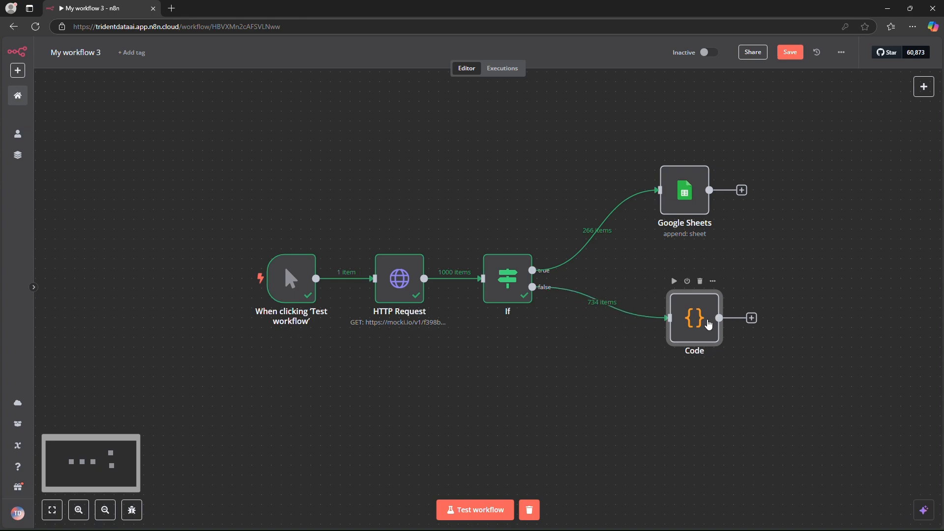
{"action": "left_click", "coordinate": [752, 318]}
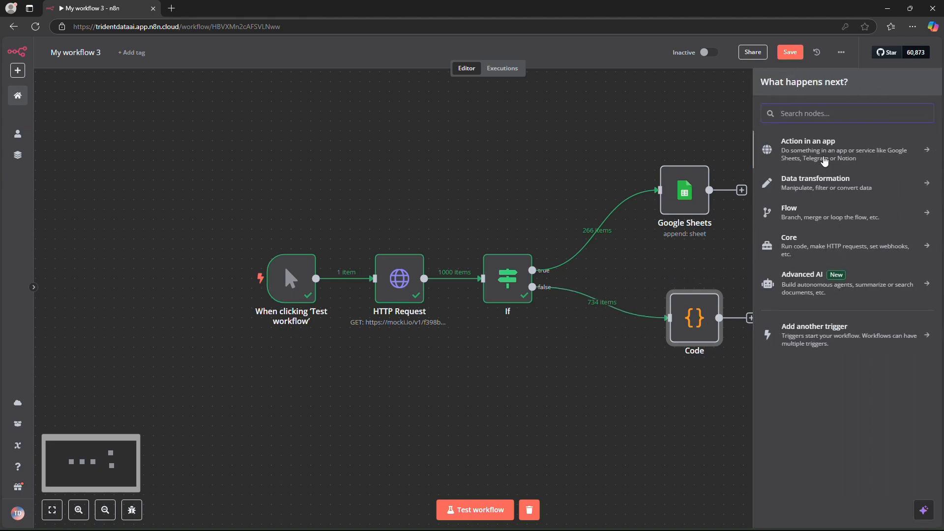
{"action": "left_click", "coordinate": [820, 118]}
{"action": "type", "text": "disc"}
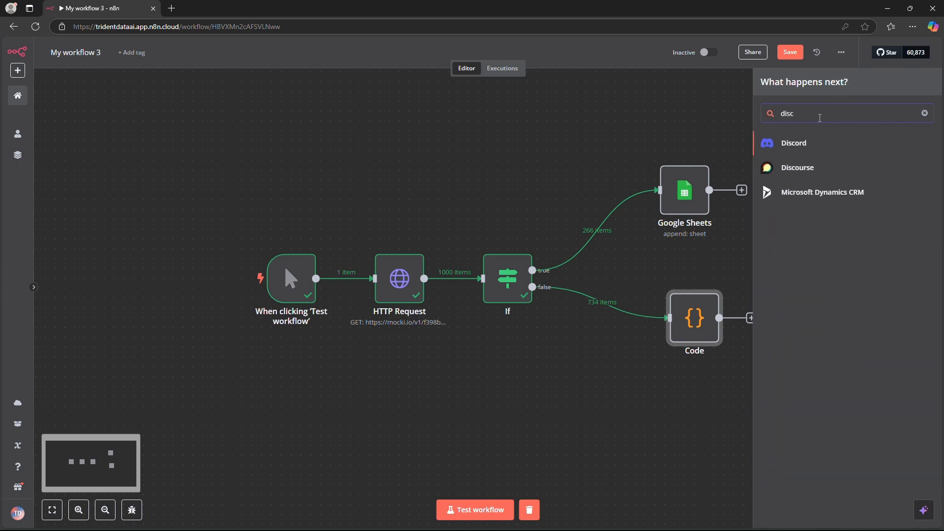
{"action": "left_click", "coordinate": [807, 143]}
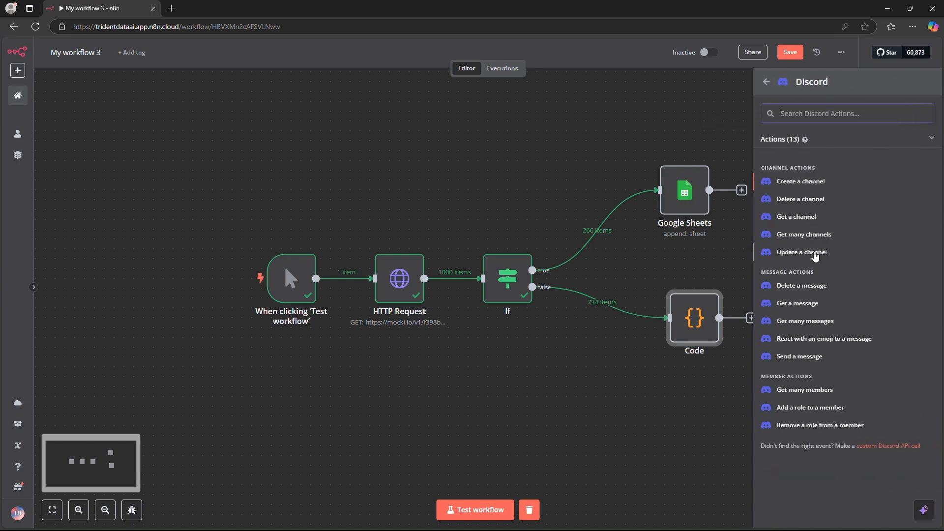
{"action": "left_click", "coordinate": [803, 357]}
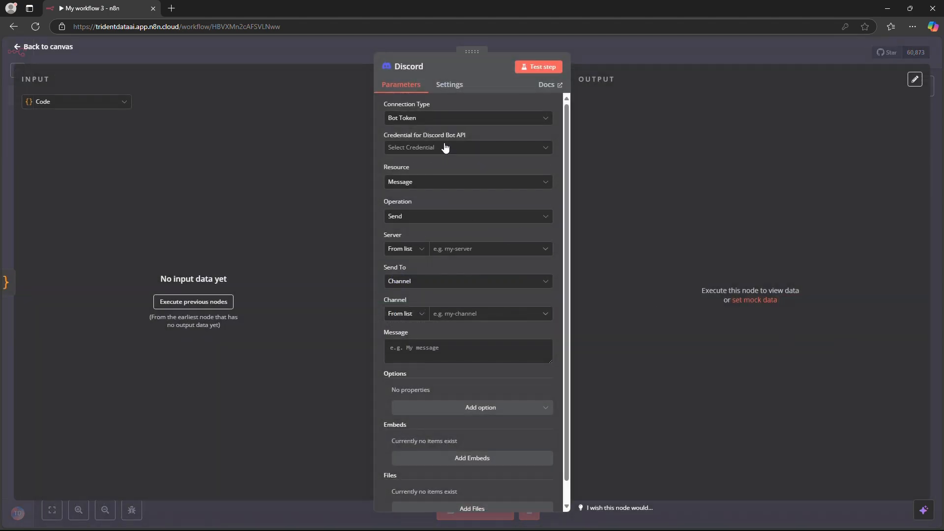
Step: Set the Discord node's connection type to Webhook and start creating a new Discord Webhook credential
{"action": "left_click", "coordinate": [446, 143]}
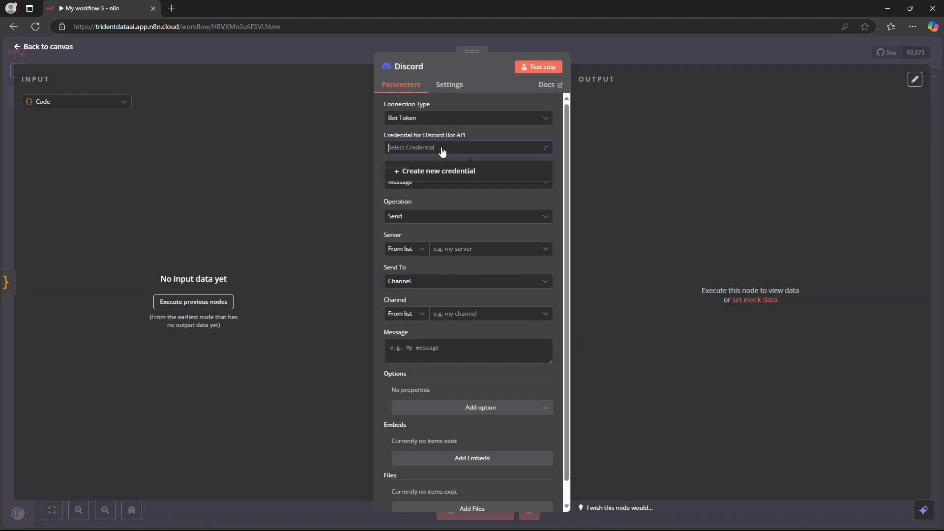
{"action": "left_click", "coordinate": [441, 124]}
{"action": "left_click", "coordinate": [433, 203]}
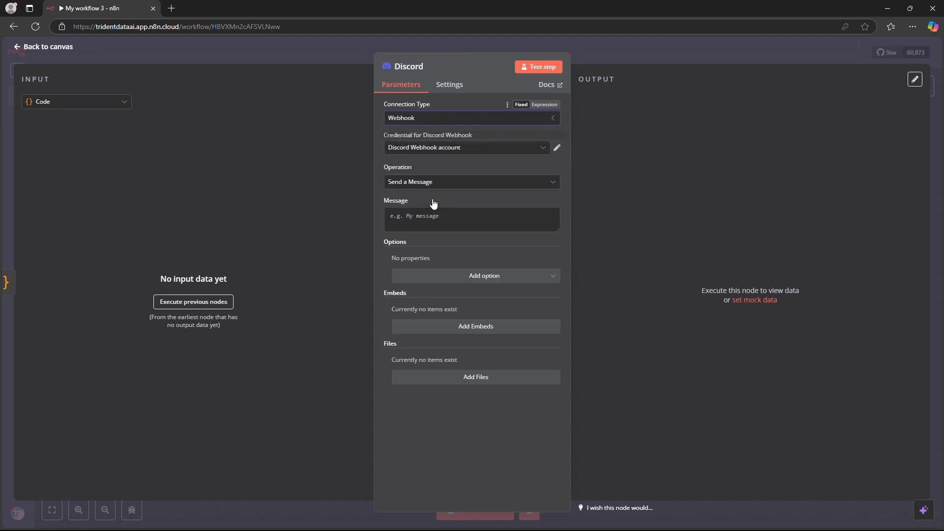
{"action": "left_click", "coordinate": [453, 151]}
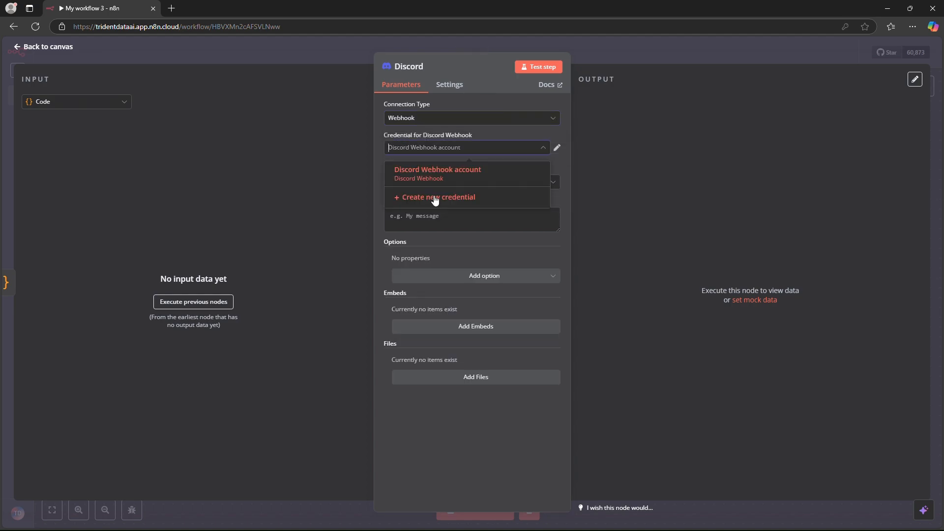
{"action": "left_click", "coordinate": [434, 198]}
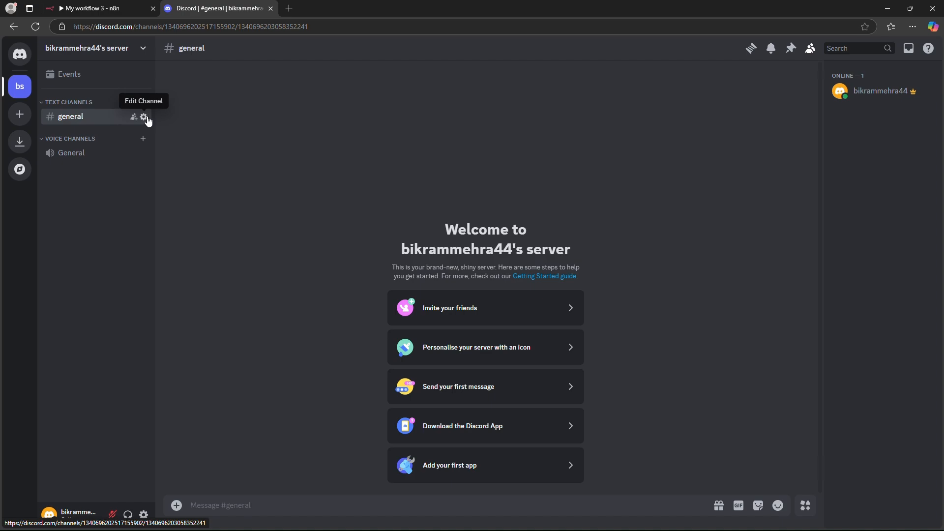
Step: In Discord, create a webhook in the general text channel's integrations and copy the webhook URL of the first Spidey Bot entry
{"action": "left_click", "coordinate": [145, 116]}
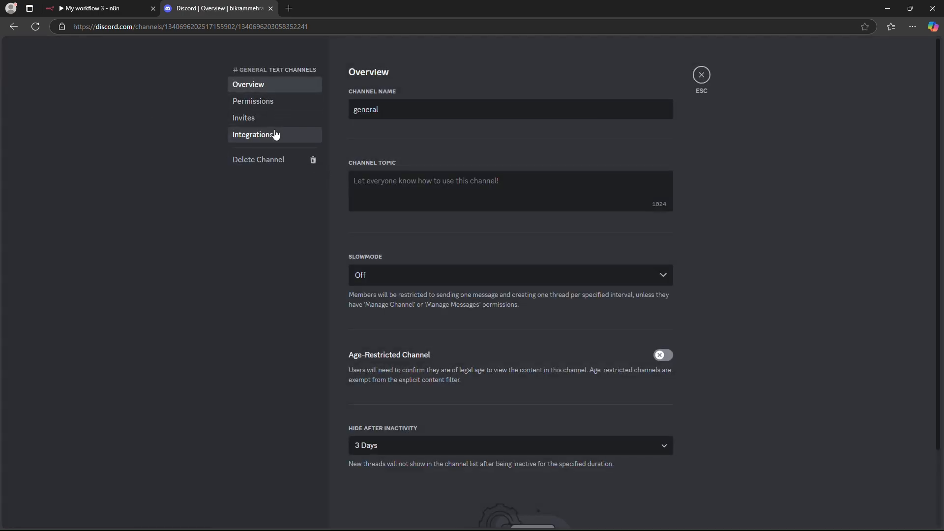
{"action": "left_click", "coordinate": [275, 135]}
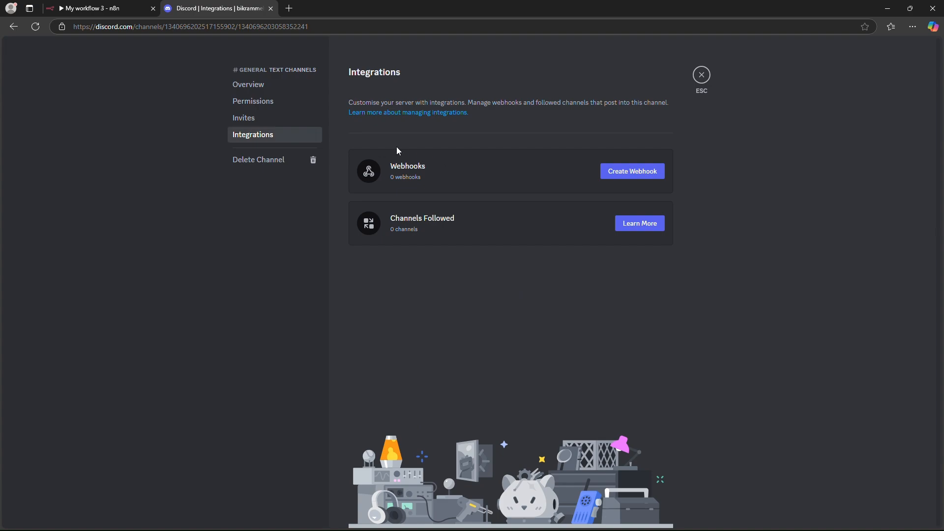
{"action": "left_click", "coordinate": [614, 174]}
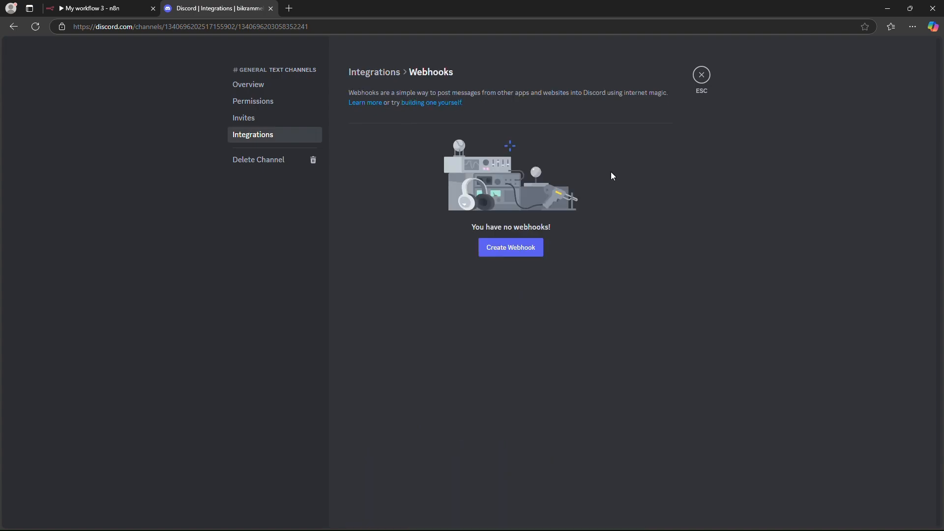
{"action": "double_click", "coordinate": [532, 249]}
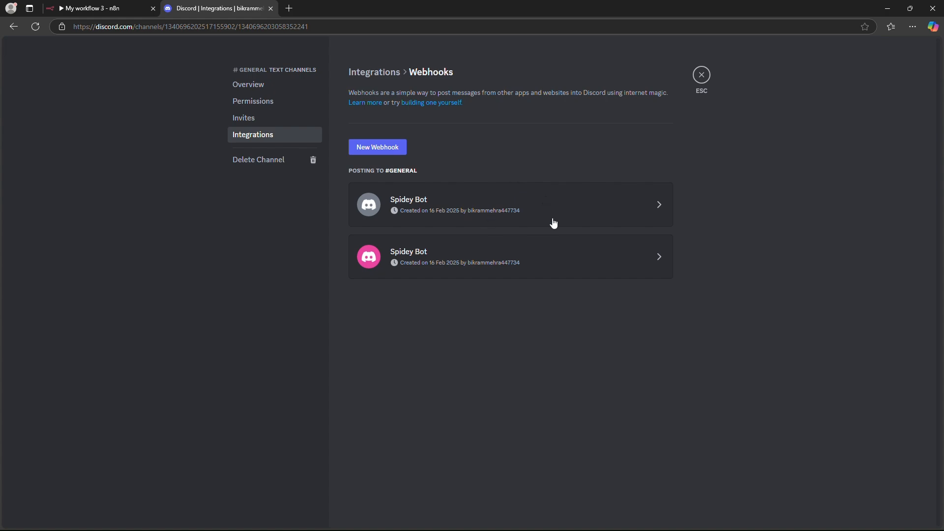
{"action": "left_click", "coordinate": [562, 205]}
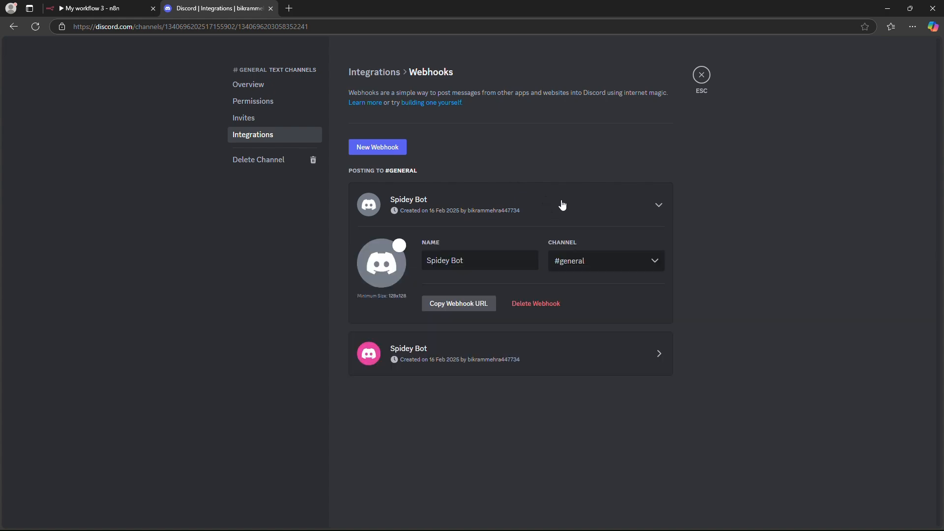
{"action": "left_click", "coordinate": [475, 304]}
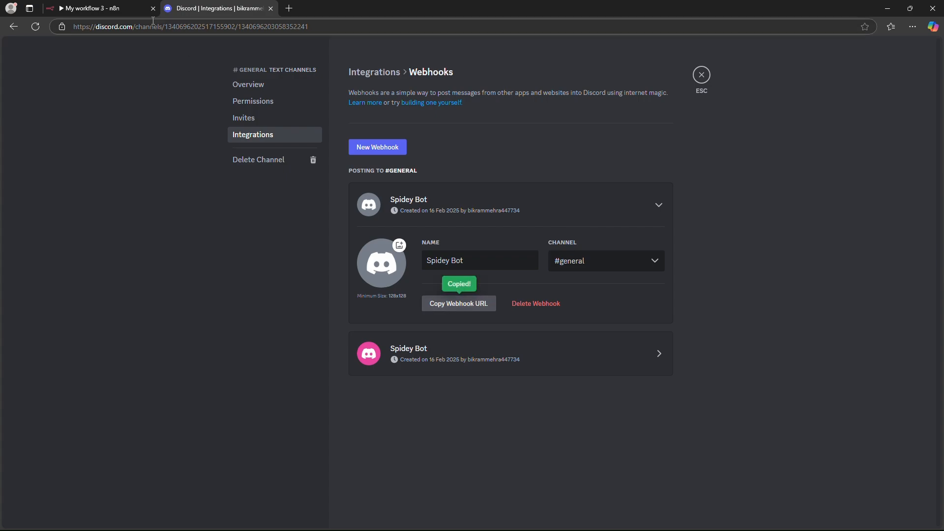
Step: Switch back to n8n, paste the copied URL into the credential's Webhook URL field, save the credential and close it
{"action": "left_click", "coordinate": [98, 8]}
{"action": "left_click", "coordinate": [345, 220]}
{"action": "key", "text": "ctrl+v"}
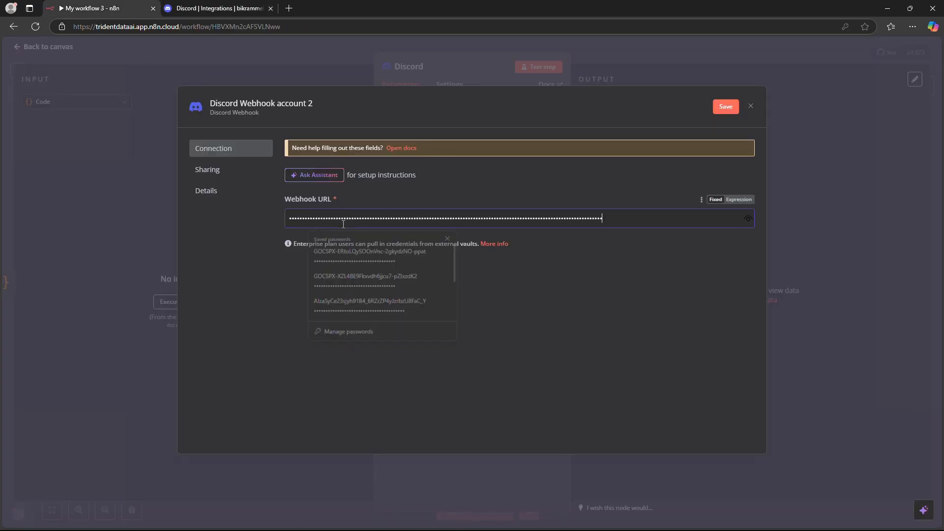
{"action": "left_click", "coordinate": [726, 107]}
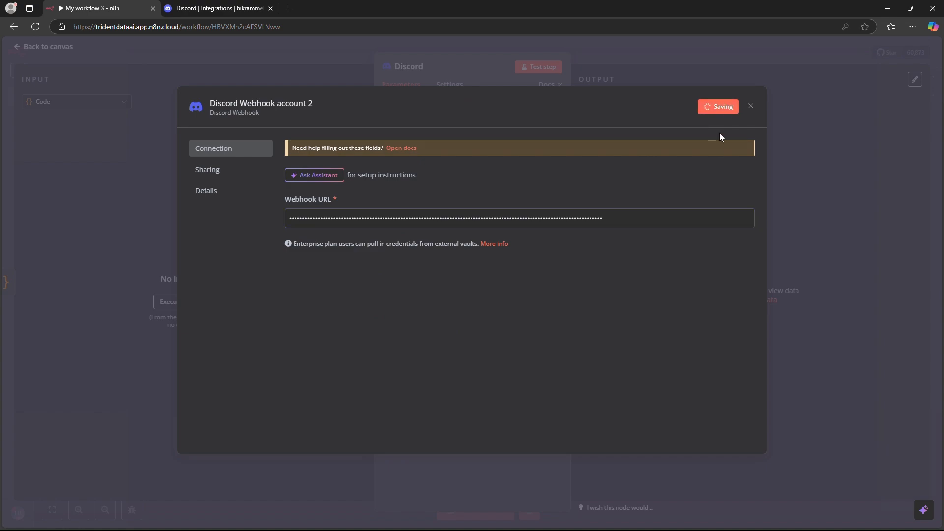
{"action": "left_click", "coordinate": [751, 107]}
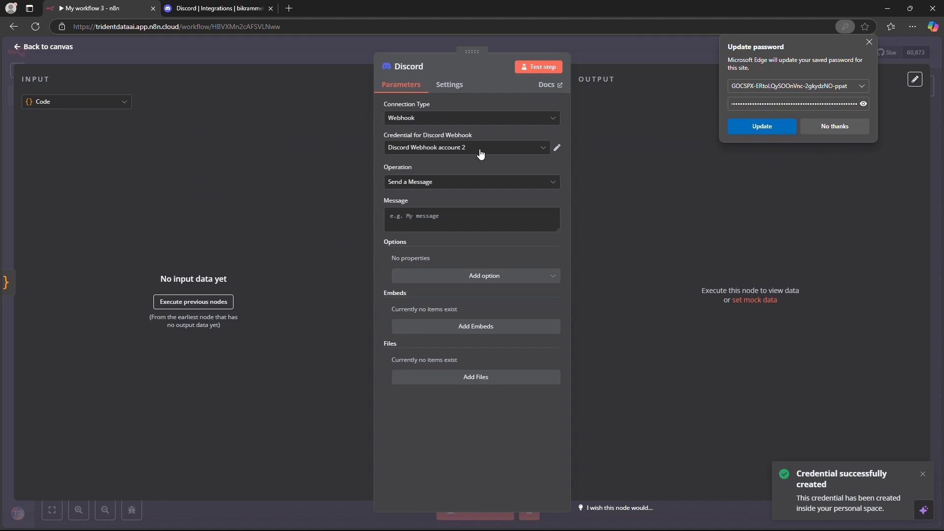
Step: Keep the Send a Message operation, switch the message to an expression, and execute the previous nodes to load the Code node's output
{"action": "left_click", "coordinate": [467, 186]}
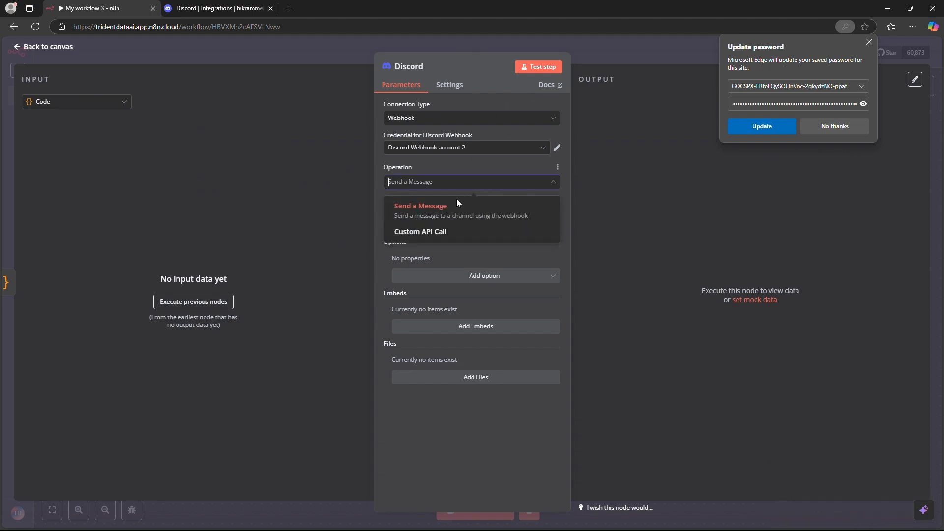
{"action": "left_click", "coordinate": [451, 209]}
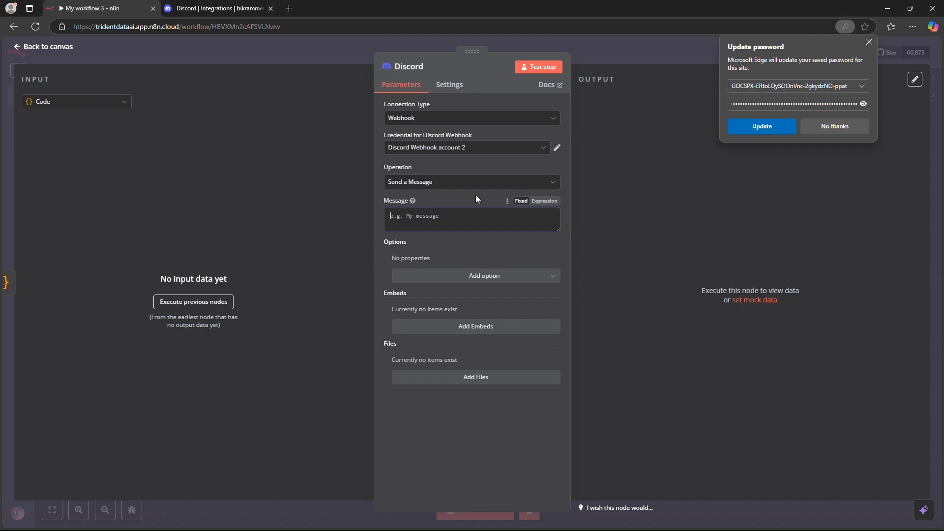
{"action": "left_click", "coordinate": [546, 202]}
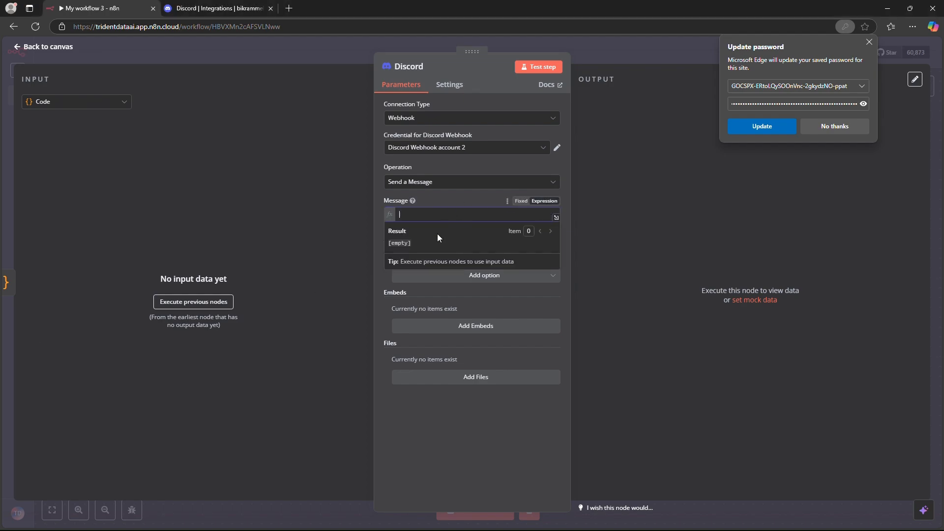
{"action": "left_click", "coordinate": [189, 306]}
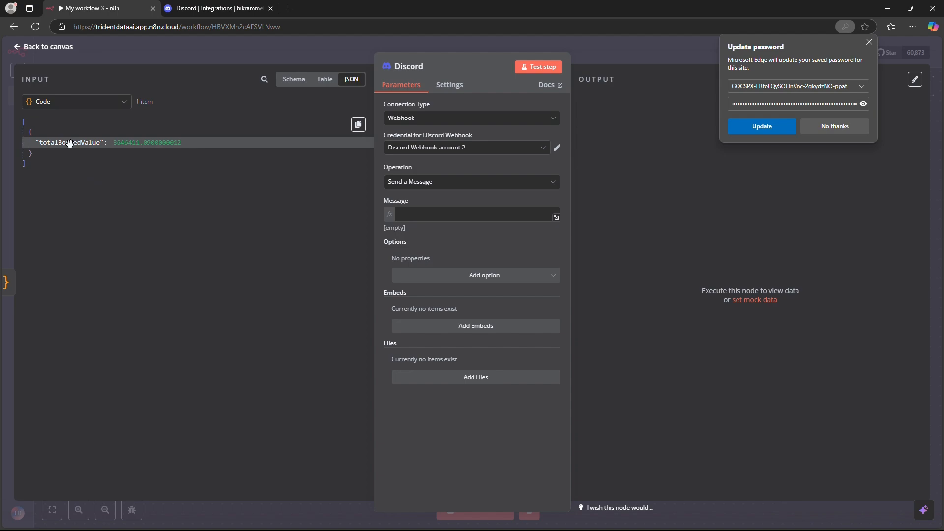
{"action": "left_click_drag", "start_coordinate": [114, 143], "coordinate": [180, 146]}
{"action": "left_click", "coordinate": [184, 189]}
Step: Set the Discord message to "New Booked Orders have a total of: {{ $json.totalBookedValue }}"
{"action": "left_click", "coordinate": [421, 212]}
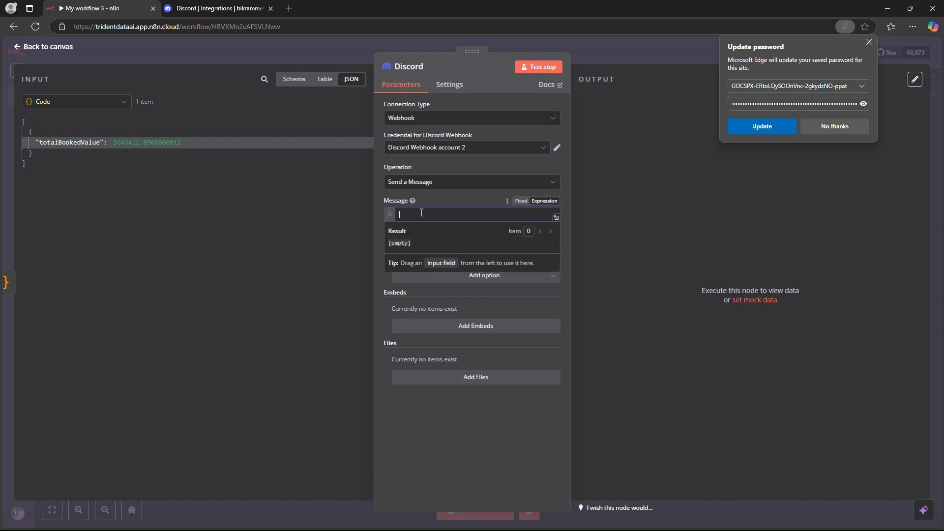
{"action": "type", "text": "New Booked Order"}
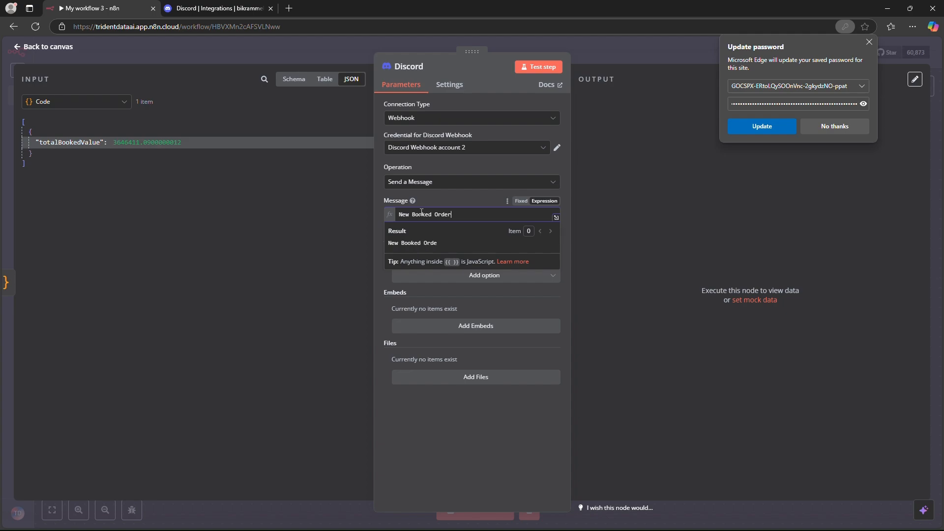
{"action": "type", "text": "s hasve a"}
{"action": "key", "text": "BackSpace"}
{"action": "key", "text": "BackSpace"}
{"action": "key", "text": "BackSpace"}
{"action": "type", "text": "ve a total o"}
{"action": "key", "text": "BackSpace"}
{"action": "key", "text": "BackSpace"}
{"action": "type", "text": ": {{ "}
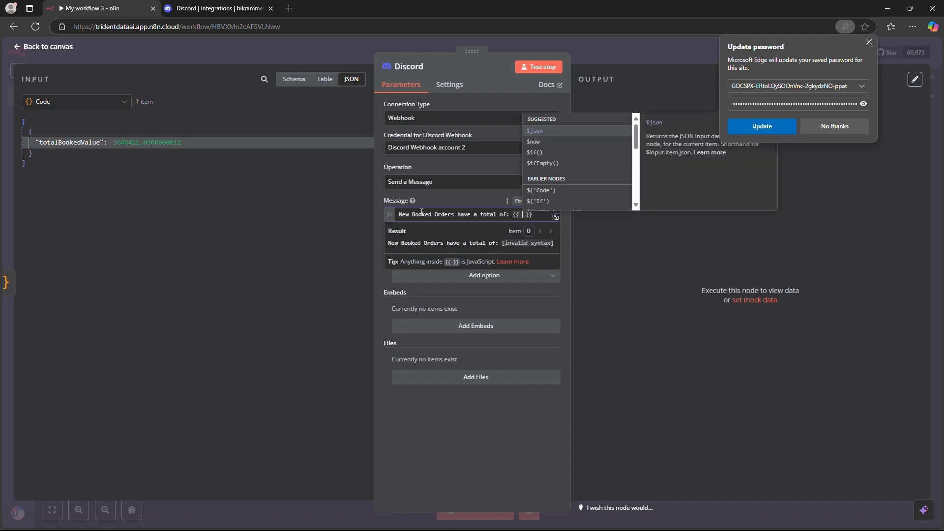
{"action": "type", "text": "$json.to"}
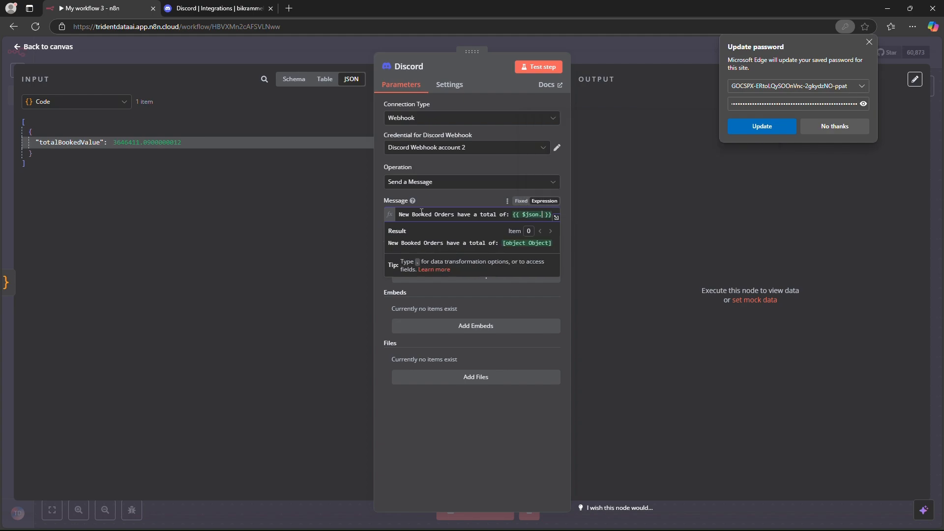
{"action": "key", "text": "Return"}
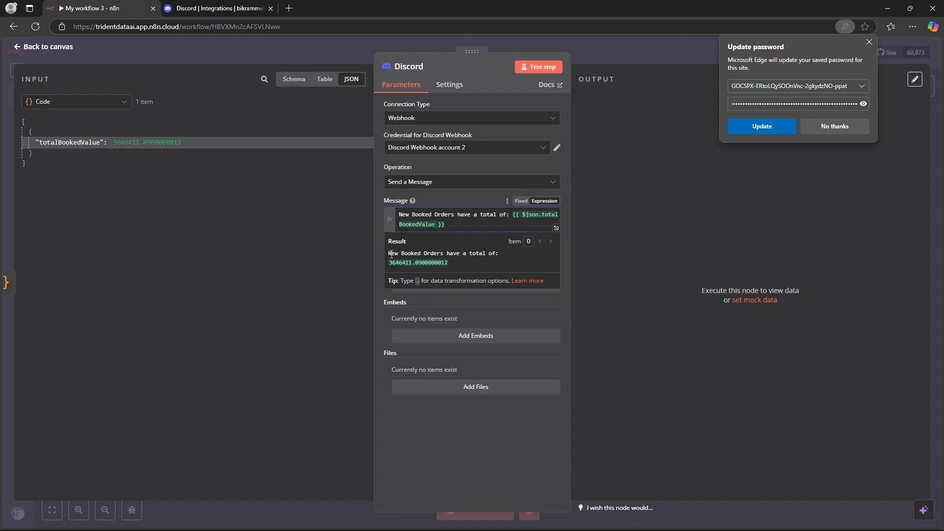
Step: Insert a dollar sign before the total's expression in the Discord message
{"action": "left_click_drag", "start_coordinate": [456, 261], "coordinate": [390, 266]}
{"action": "left_click", "coordinate": [514, 217]}
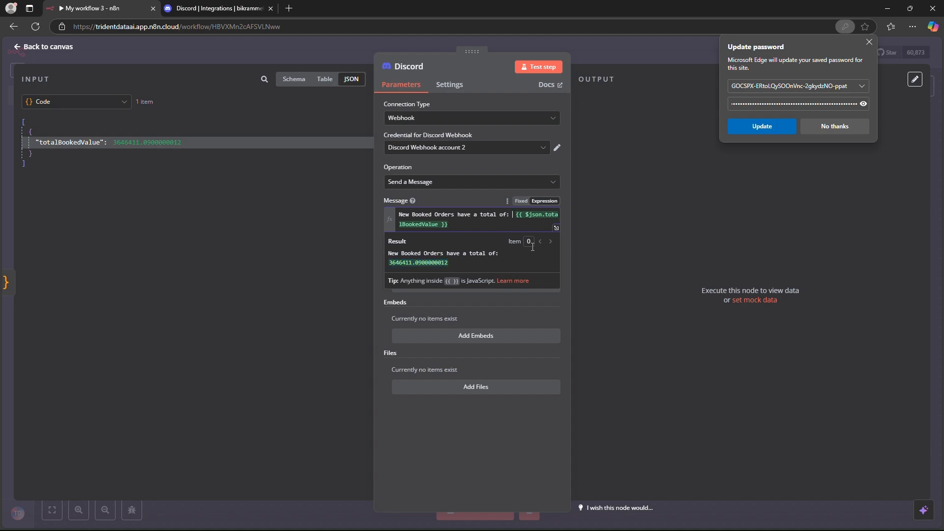
{"action": "type", "text": "$"}
{"action": "triple_click", "coordinate": [504, 255]}
{"action": "left_click", "coordinate": [507, 257]}
Step: Format the total to two decimals by adding .toFixed(2) after totalBookedValue in the message expression, and return to the canvas
{"action": "left_click_drag", "start_coordinate": [414, 262], "coordinate": [440, 261]}
{"action": "left_click", "coordinate": [444, 225]}
{"action": "type", "text": ".t"}
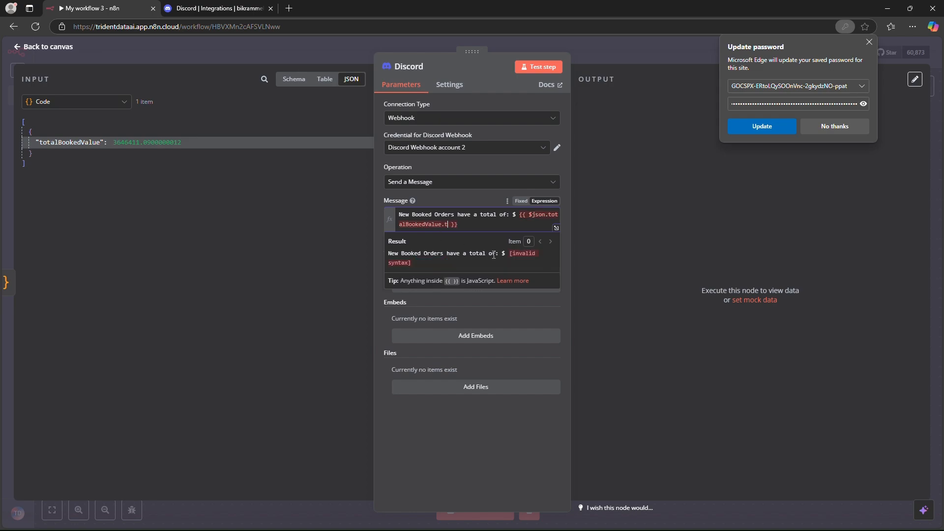
{"action": "type", "text": "oFixed(2"}
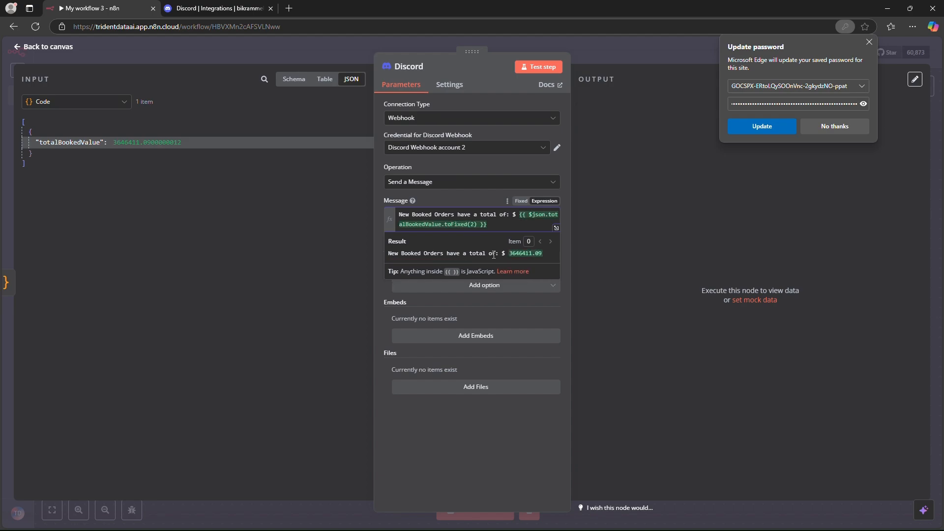
{"action": "key", "text": "BackSpace"}
{"action": "type", "text": "2"}
{"action": "left_click", "coordinate": [56, 49]}
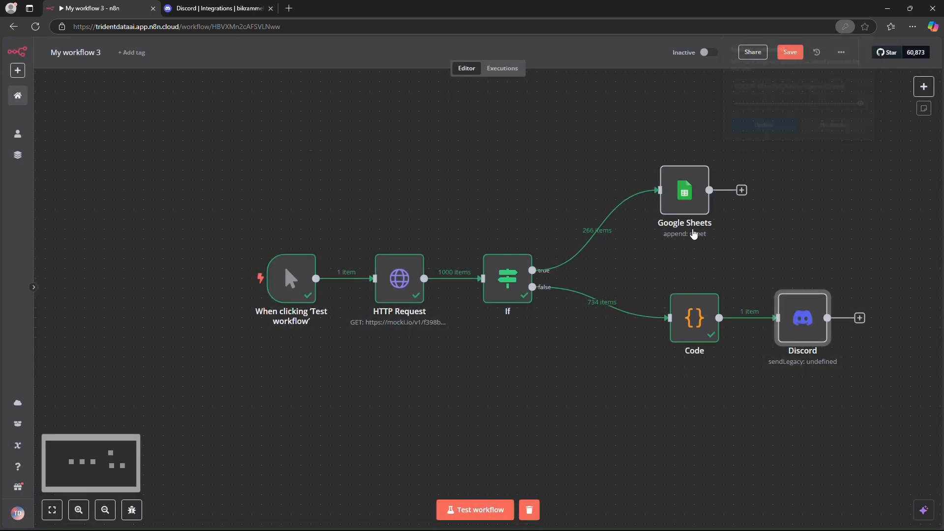
Step: Clear the previous execution data and run a test of the whole workflow
{"action": "left_click_drag", "start_coordinate": [194, 122], "coordinate": [856, 410]}
{"action": "left_click_drag", "start_coordinate": [548, 317], "coordinate": [470, 267]}
{"action": "left_click", "coordinate": [529, 510]}
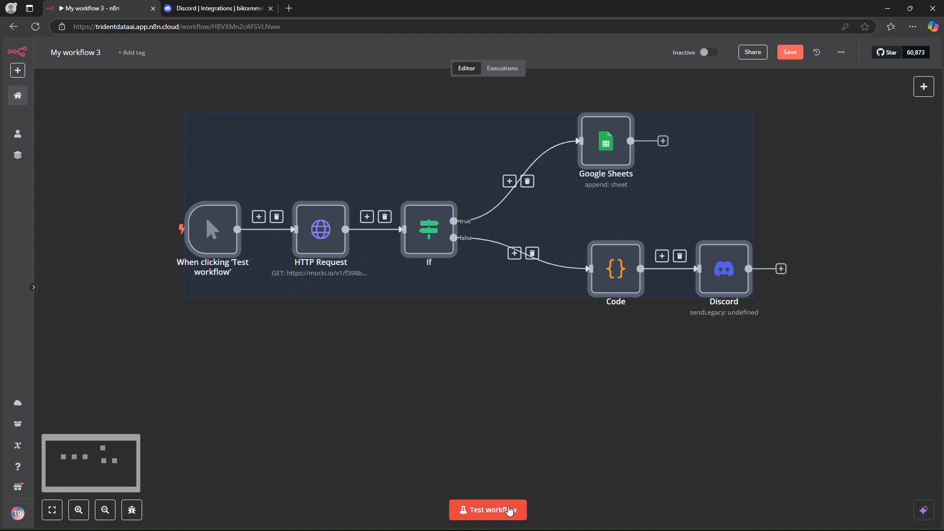
{"action": "left_click", "coordinate": [509, 512]}
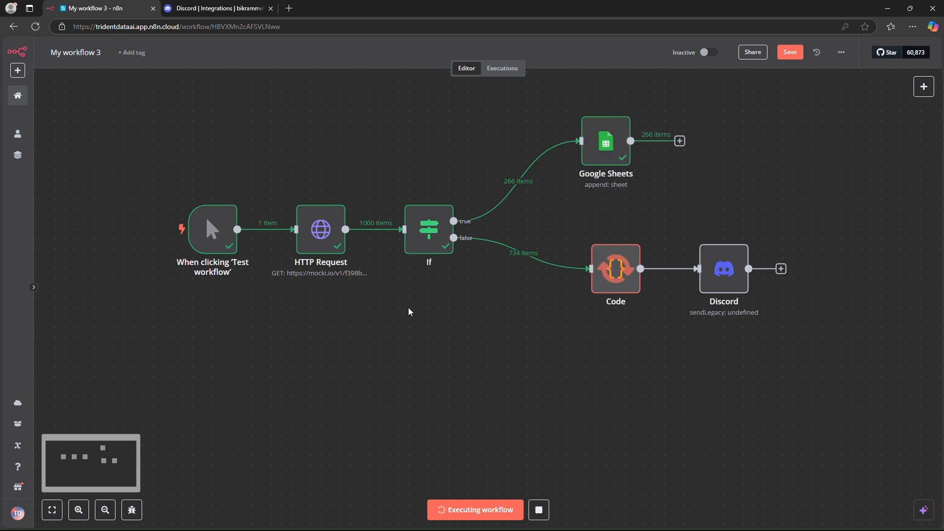
Step: Open Google Drive in a new browser tab and open the E-Commerce Orders data spreadsheet
{"action": "left_click", "coordinate": [291, 9]}
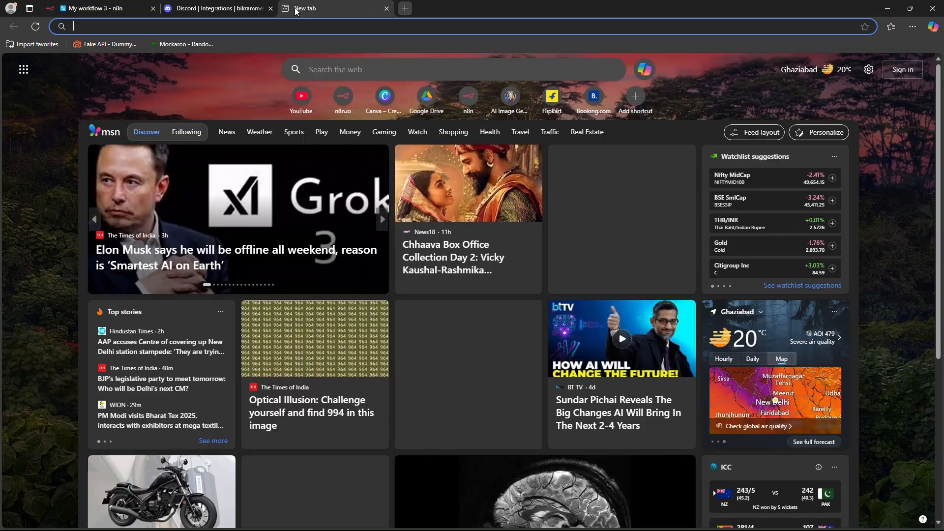
{"action": "type", "text": "d"}
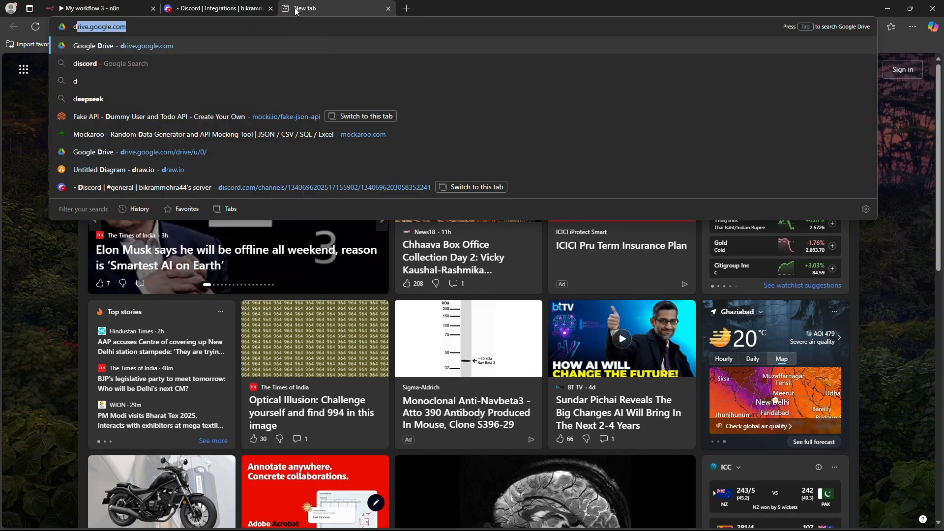
{"action": "key", "text": "Return"}
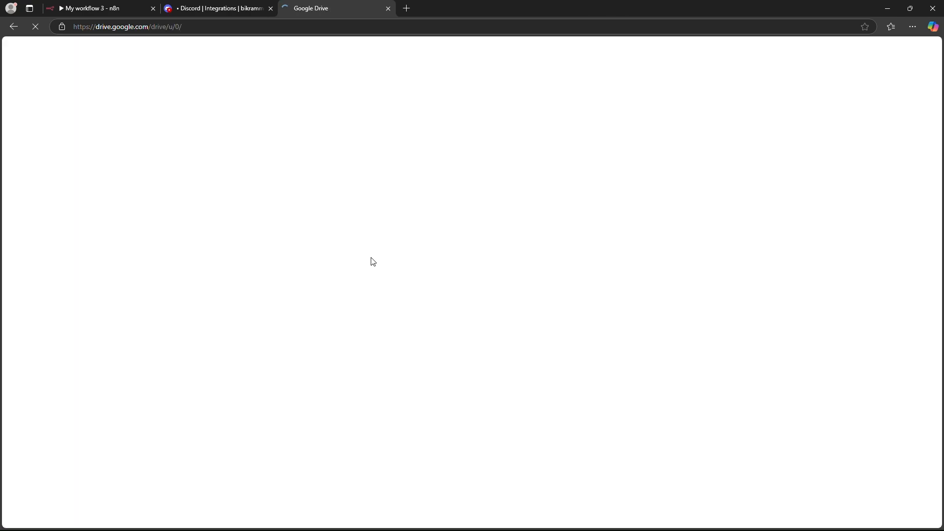
{"action": "left_click", "coordinate": [233, 275]}
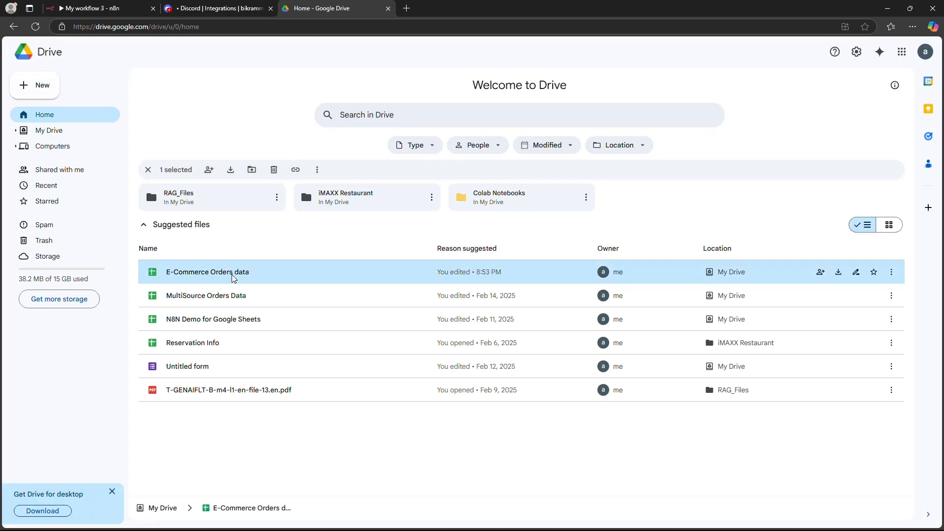
{"action": "double_click", "coordinate": [233, 273]}
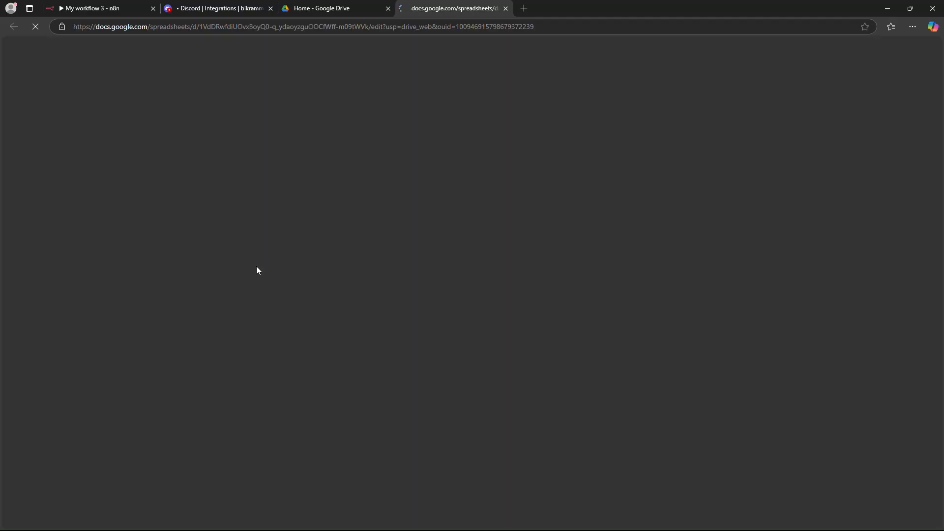
Step: Examine the appended processing orders by selecting the orderValue column from its header to the last row, and return to the sheet's start
{"action": "left_click", "coordinate": [144, 126]}
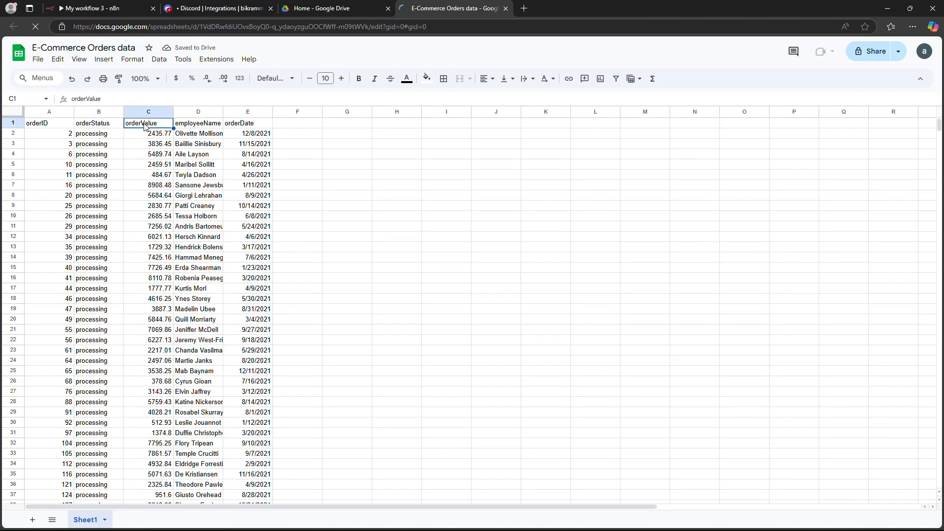
{"action": "key", "text": "ctrl+shift+Down"}
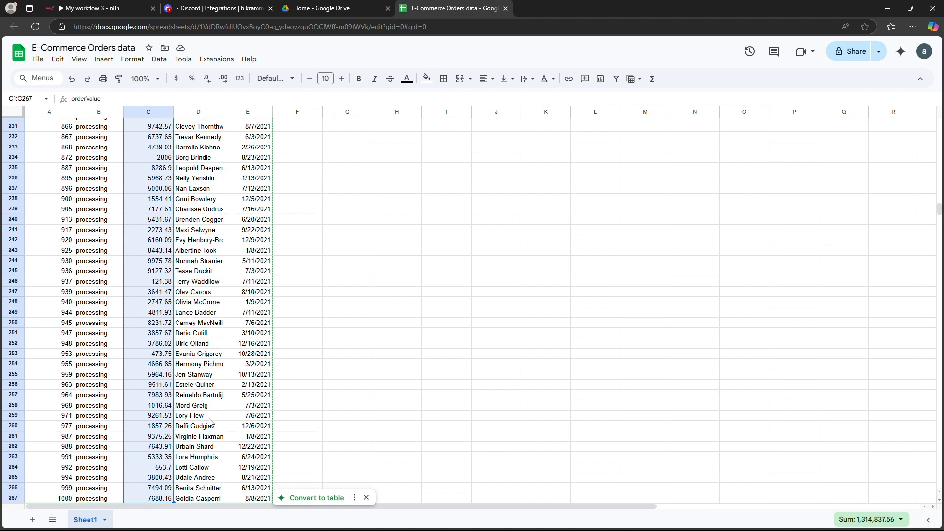
{"action": "left_click", "coordinate": [383, 377]}
{"action": "key", "text": "ctrl+shift+Up"}
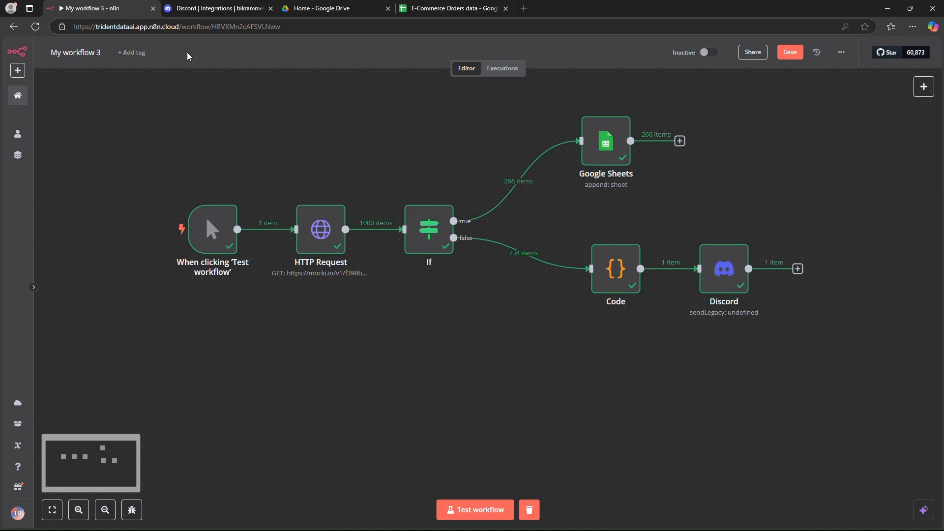
Step: Switch to Discord, leave the webhook settings, and check the booked-orders message in the general text channel
{"action": "left_click", "coordinate": [202, 12]}
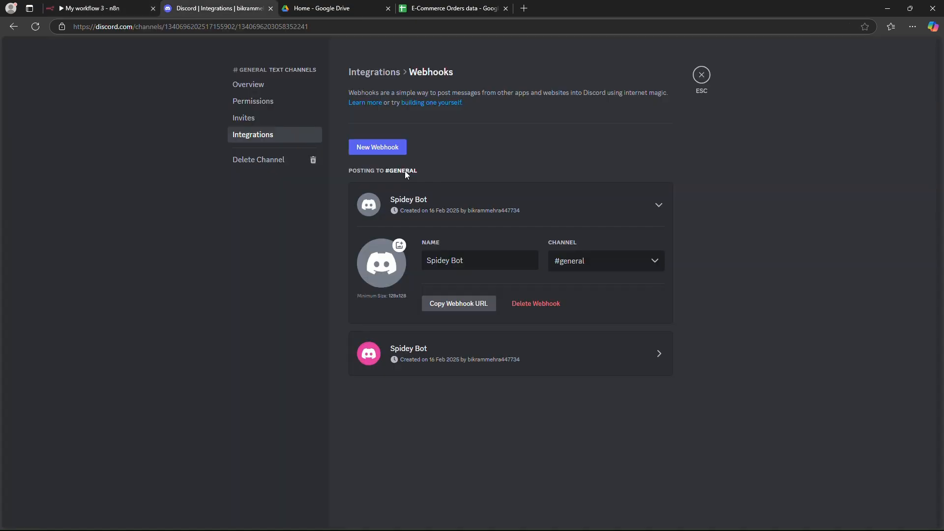
{"action": "left_click", "coordinate": [701, 77]}
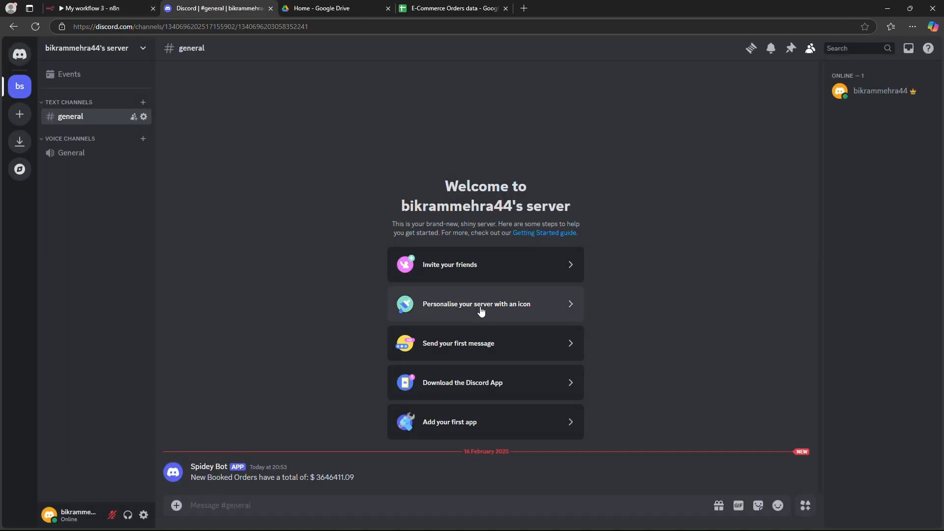
{"action": "left_click_drag", "start_coordinate": [192, 481], "coordinate": [290, 483]}
{"action": "left_click", "coordinate": [290, 483]}
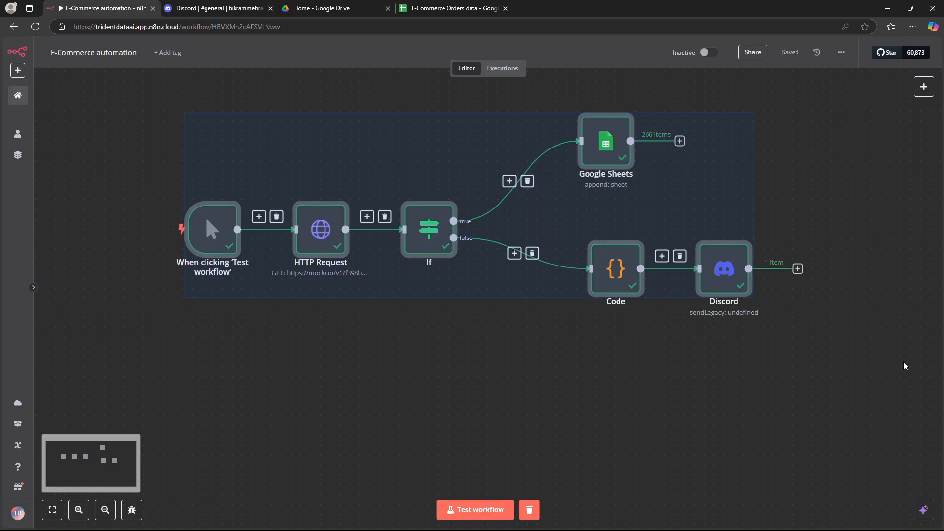
Step: Switch back to n8n, rename the workflow to "E-Commerce automation" and save it
{"action": "left_click", "coordinate": [774, 382]}
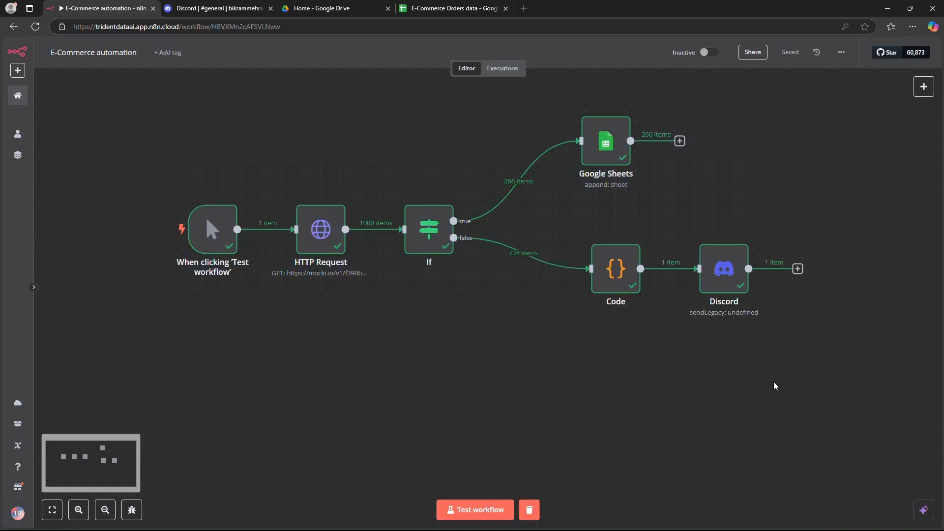
{"action": "left_click", "coordinate": [215, 236]}
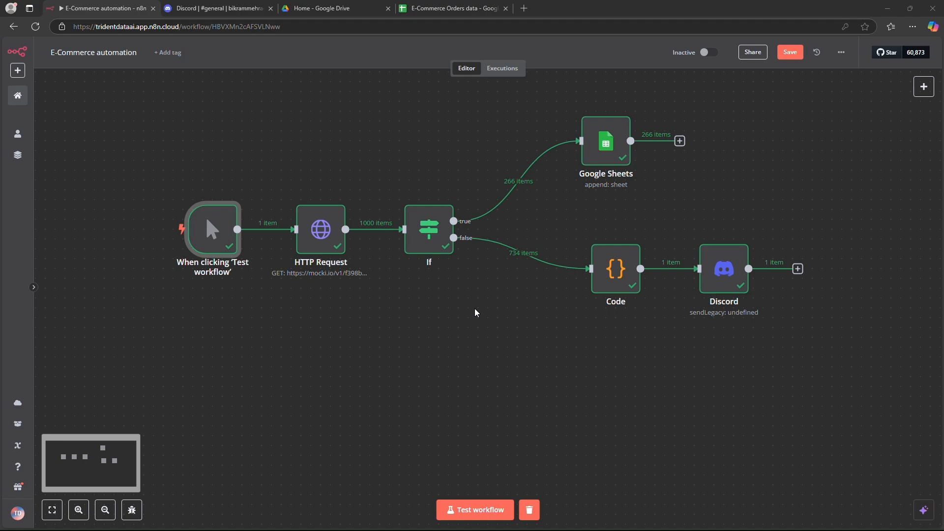
{"action": "mouse_move", "coordinate": [429, 246]}
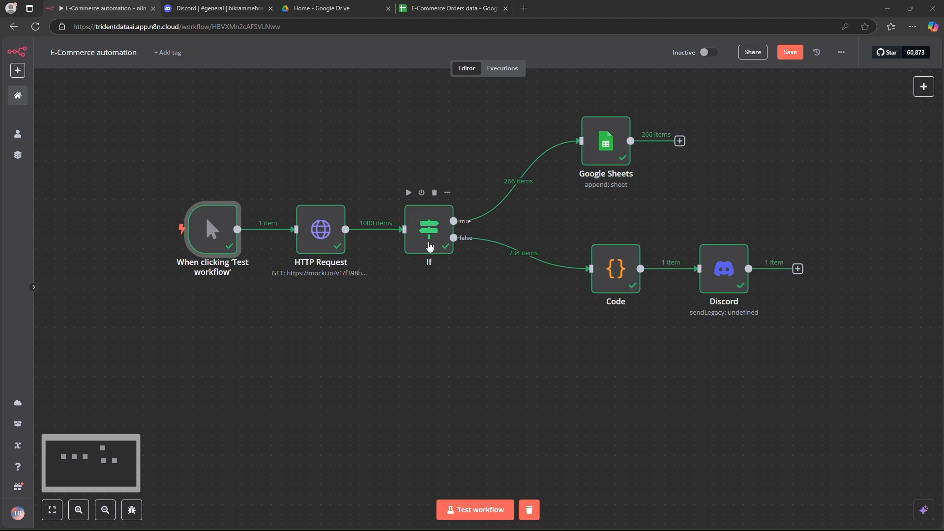